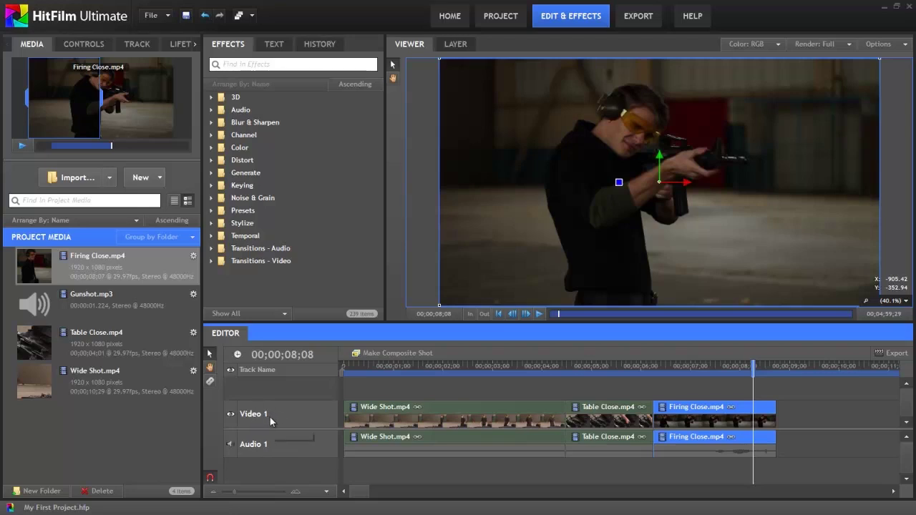
Step: Convert the Firing Close.mp4 clip into a composite shot named Muzzle Flash, taking its properties from the selected clip and leaving effects here
{"action": "left_click", "coordinate": [366, 413]}
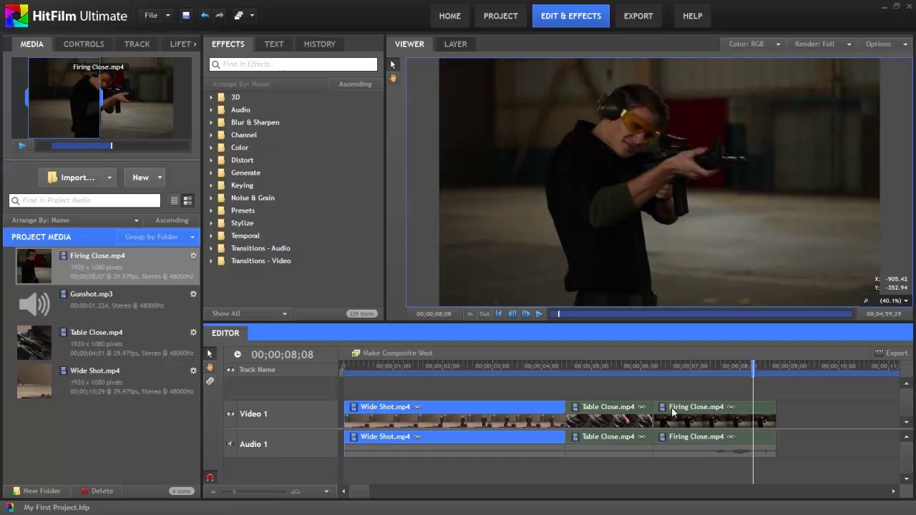
{"action": "left_click", "coordinate": [618, 413]}
{"action": "left_click", "coordinate": [710, 411]}
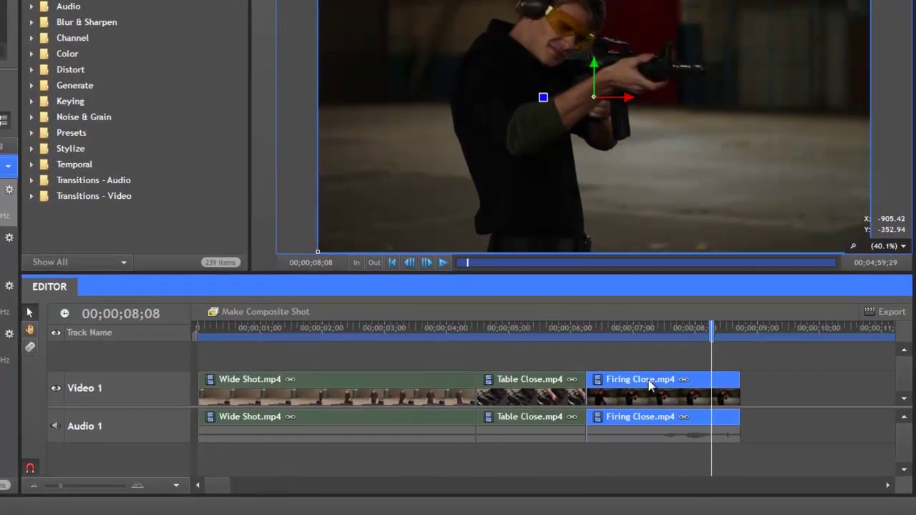
{"action": "right_click", "coordinate": [650, 383]}
{"action": "left_click", "coordinate": [703, 313]}
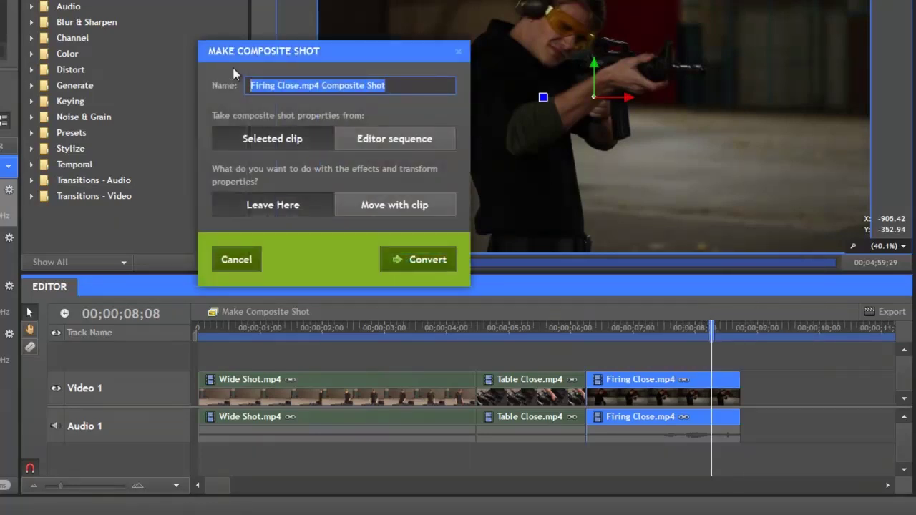
{"action": "type", "text": "Muzzle Flash"}
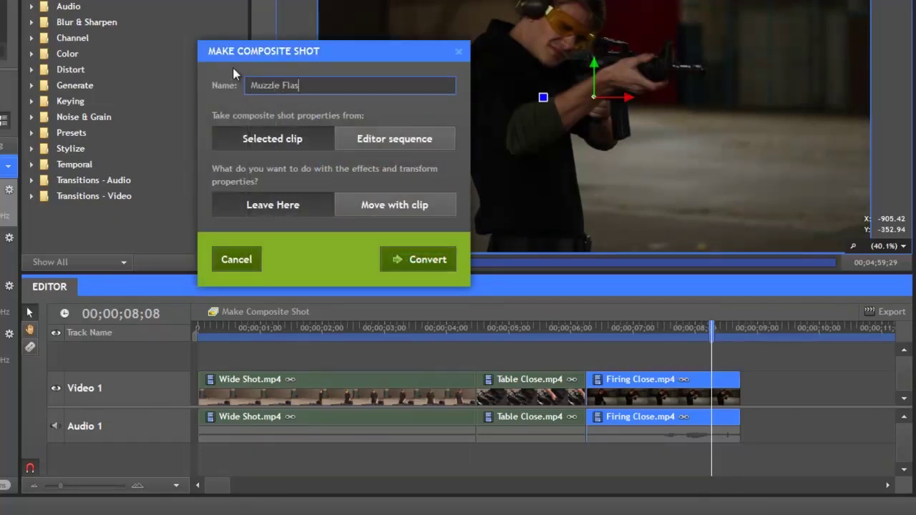
{"action": "left_click", "coordinate": [427, 260]}
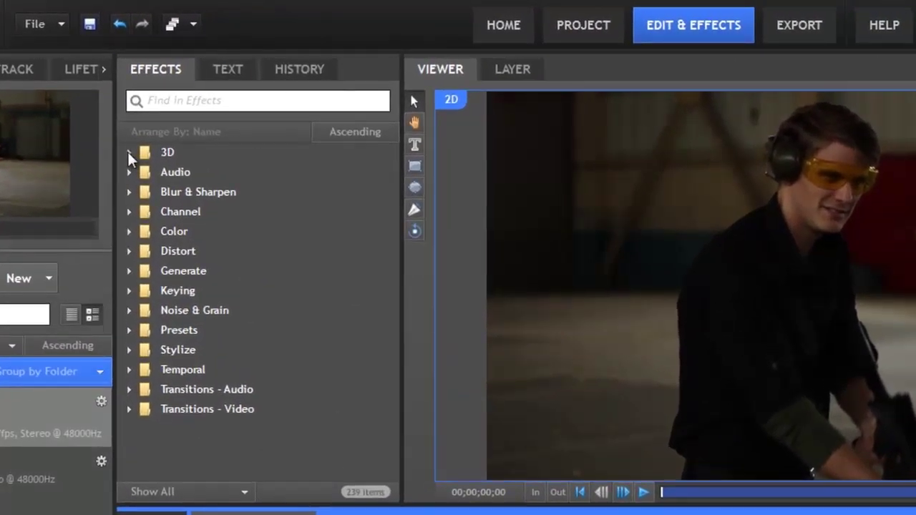
Step: Add the Assault Rifle (Daylight) muzzle flash preset above the Firing Close.mp4 layer, and accept adding a camera to the composite shot
{"action": "left_click", "coordinate": [186, 111]}
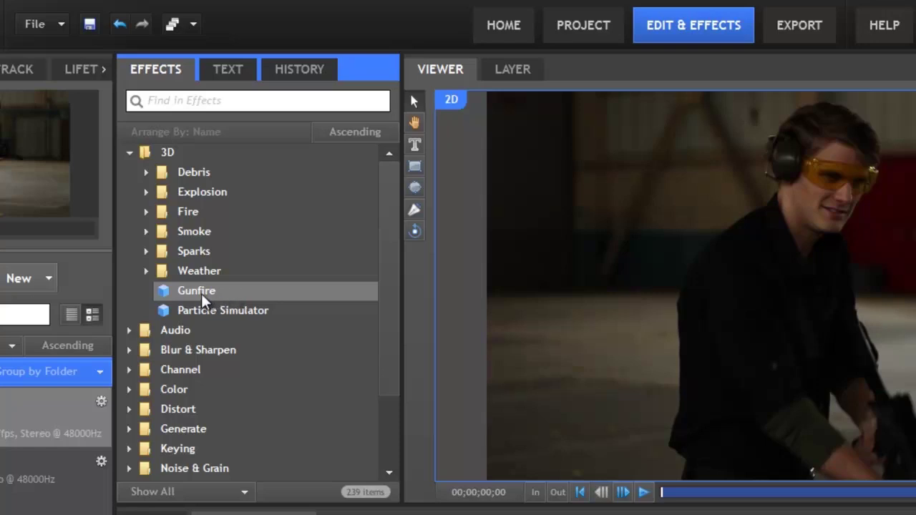
{"action": "left_click", "coordinate": [129, 152]}
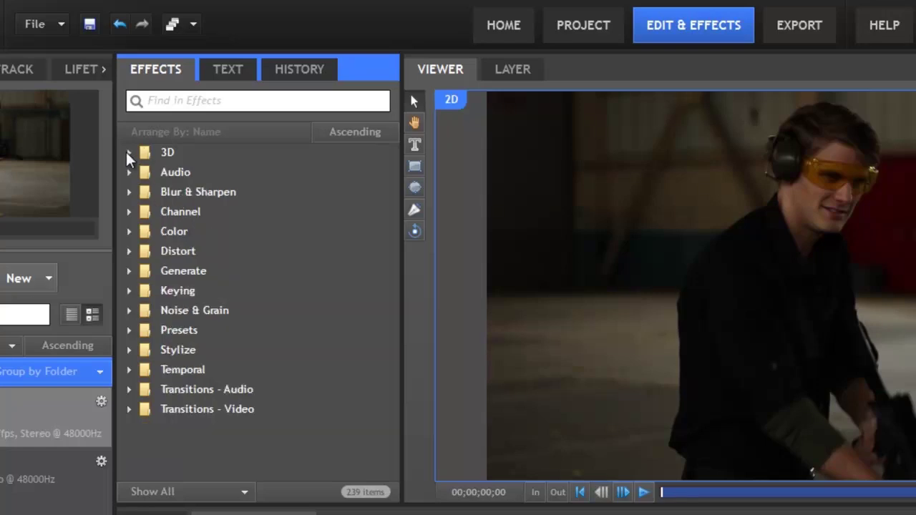
{"action": "left_click", "coordinate": [129, 331]}
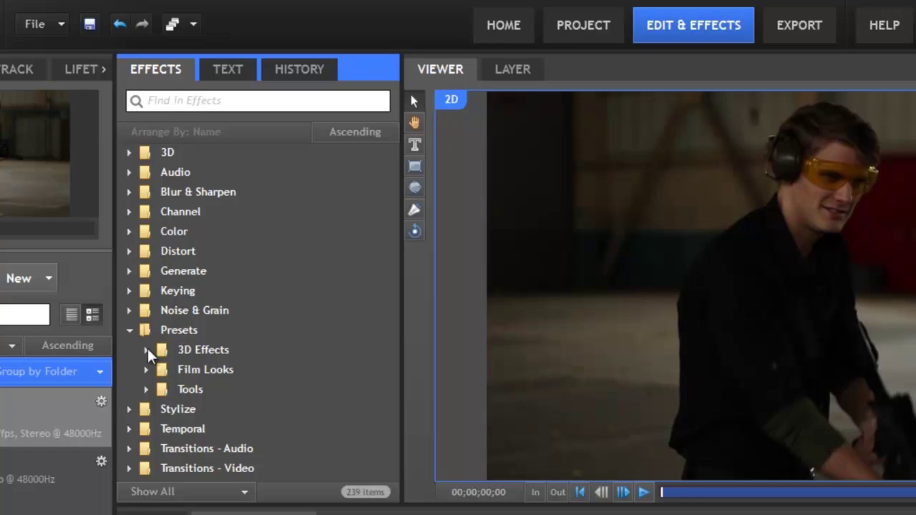
{"action": "left_click", "coordinate": [147, 348]}
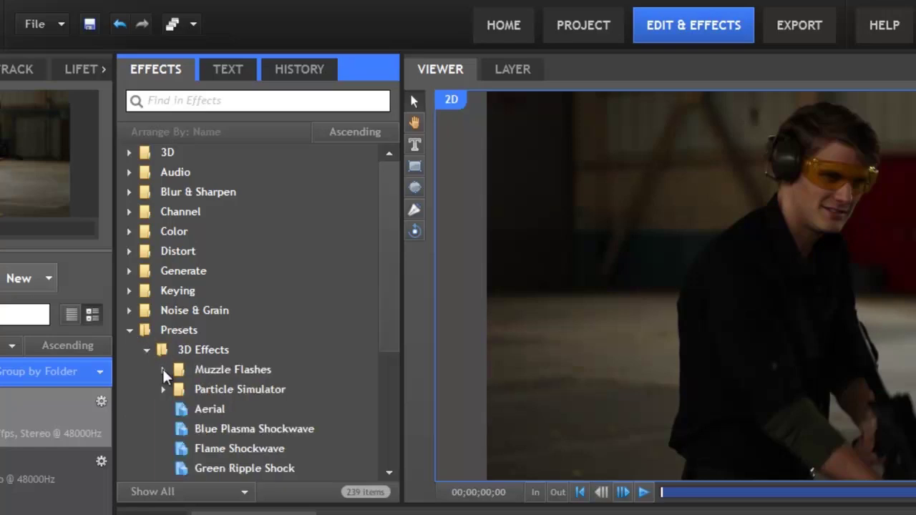
{"action": "left_click", "coordinate": [162, 368]}
{"action": "left_click", "coordinate": [333, 468]}
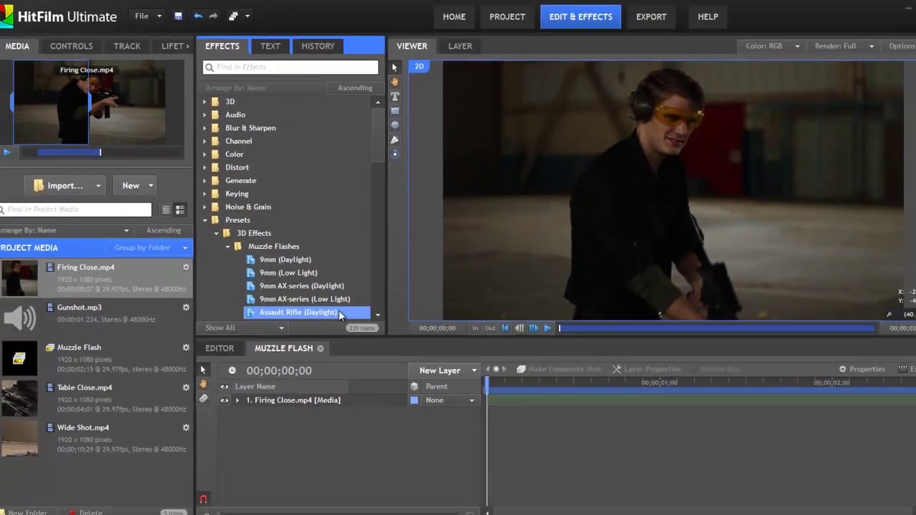
{"action": "left_click_drag", "start_coordinate": [339, 313], "coordinate": [335, 382]}
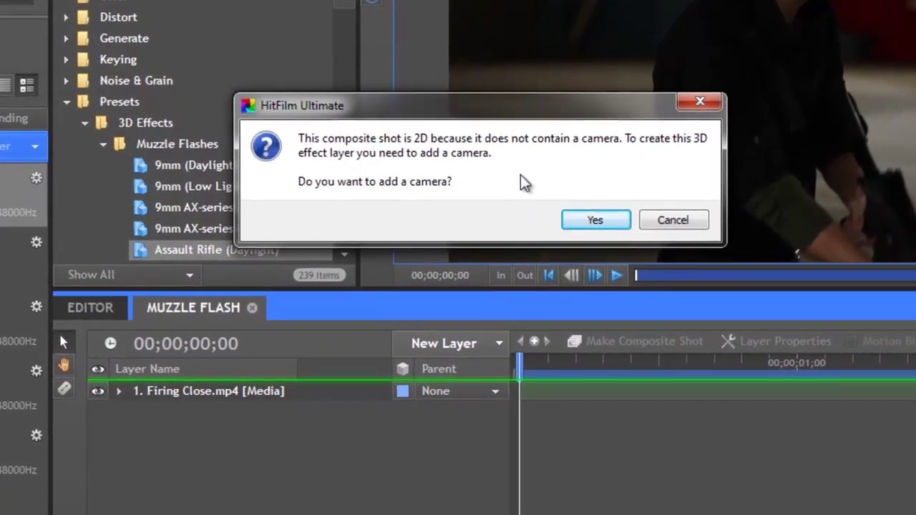
{"action": "left_click", "coordinate": [594, 221]}
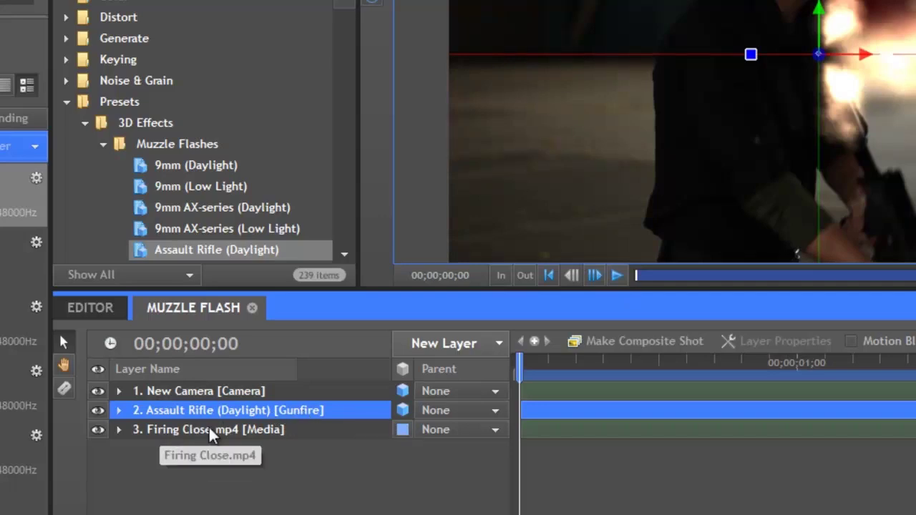
Step: Move the Assault Rifle (Daylight) layer below the Firing Close.mp4 layer, and restore it above the footage
{"action": "left_click_drag", "start_coordinate": [295, 412], "coordinate": [262, 422]}
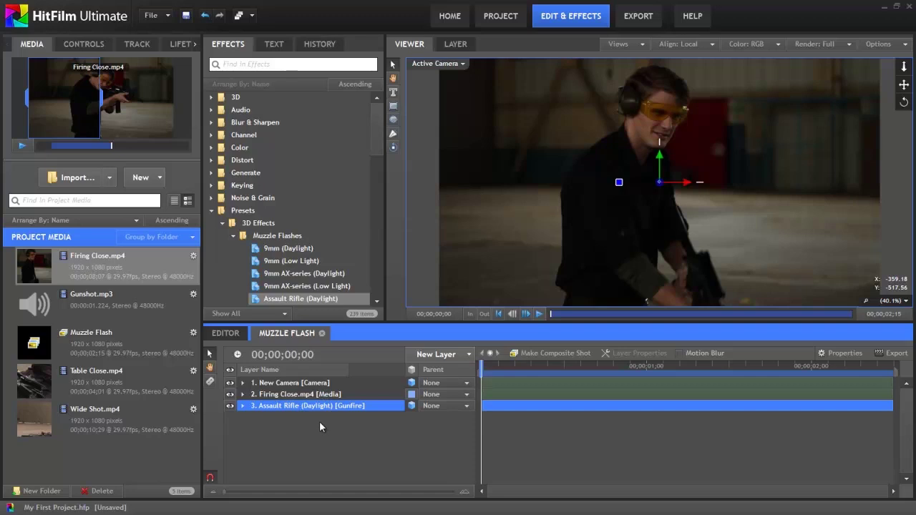
{"action": "left_click_drag", "start_coordinate": [319, 408], "coordinate": [342, 394]}
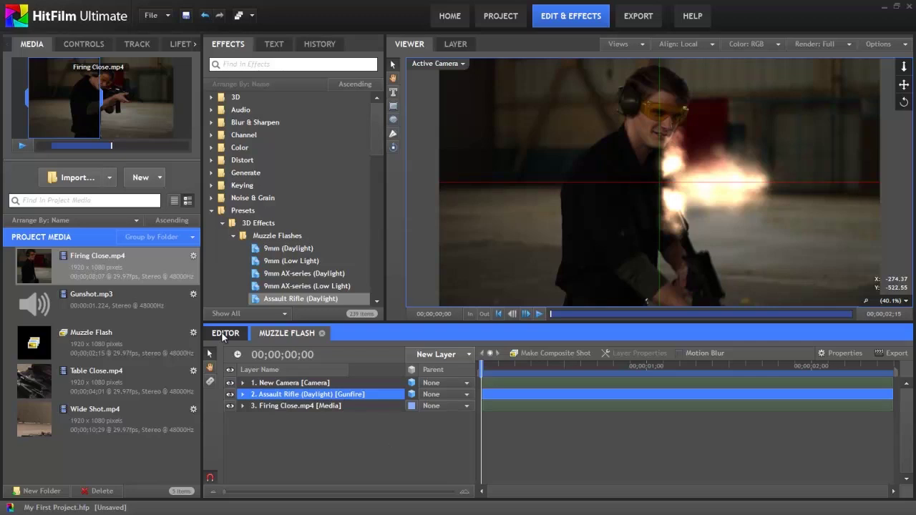
Step: Examine the composite shot's clip in the main editor sequence, and return to the Muzzle Flash timeline
{"action": "left_click", "coordinate": [225, 333]}
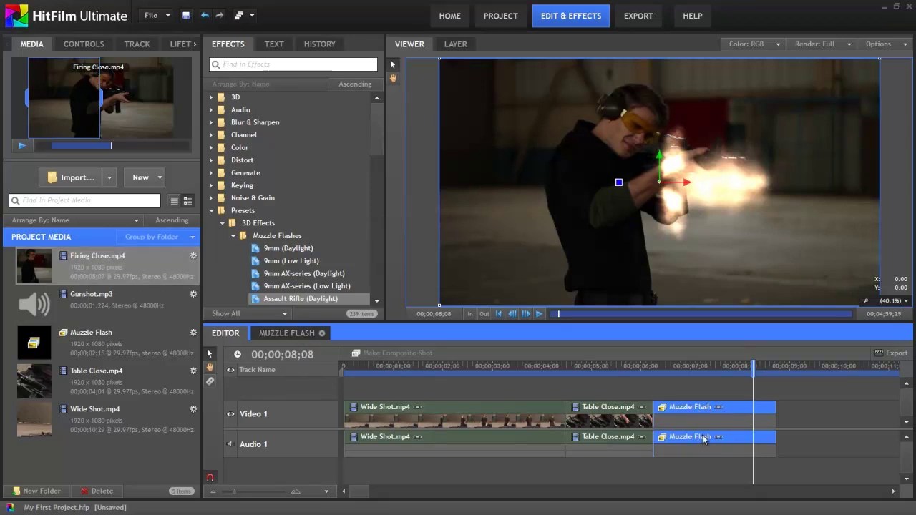
{"action": "left_click", "coordinate": [299, 336]}
{"action": "left_click", "coordinate": [290, 335]}
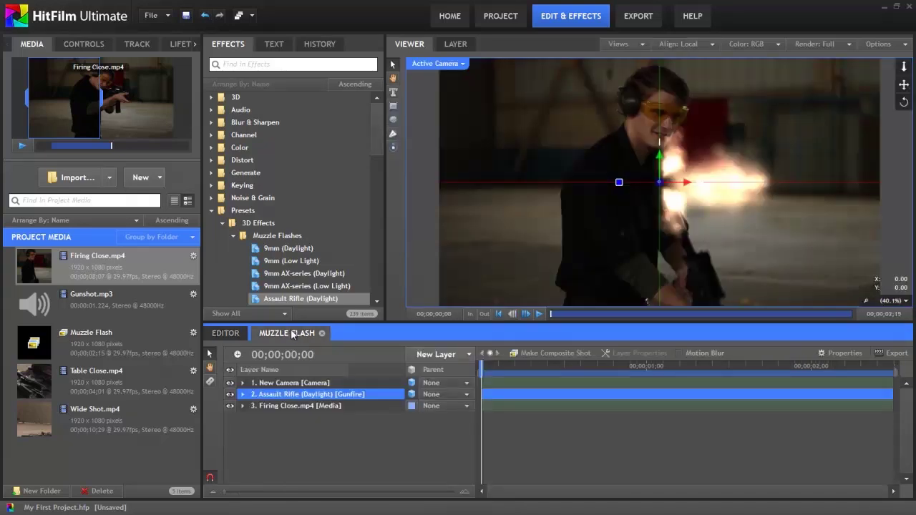
Step: At 00;00;01;23, move the muzzle flash to the tip of the rifle barrel, at about X 431.3, Y -22.4
{"action": "left_click_drag", "start_coordinate": [506, 369], "coordinate": [777, 365]}
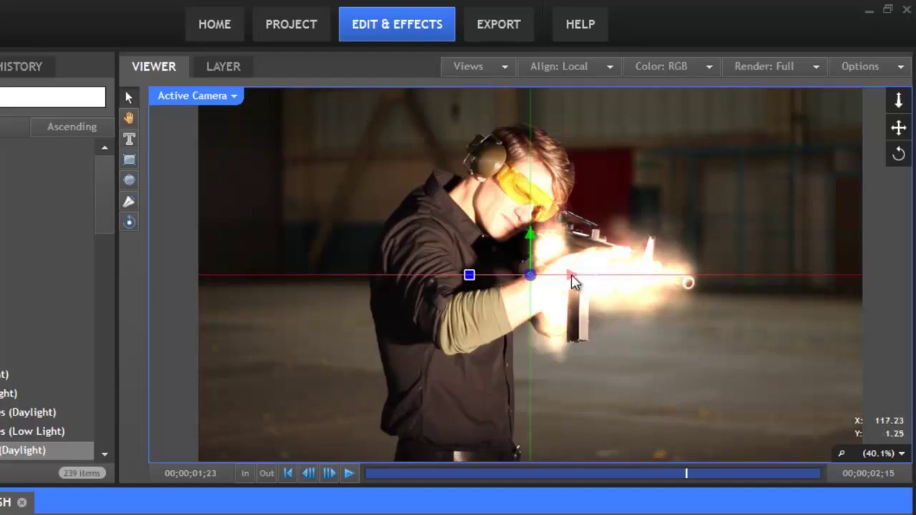
{"action": "left_click_drag", "start_coordinate": [573, 280], "coordinate": [725, 278]}
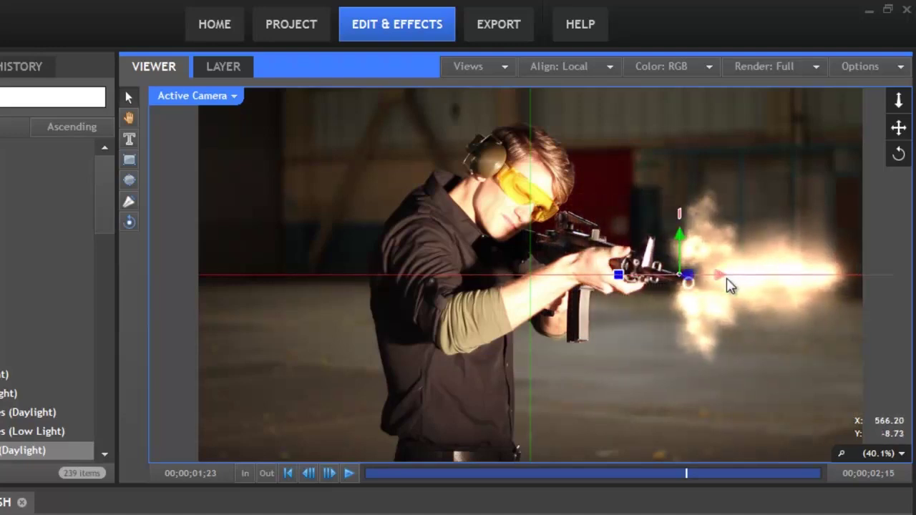
{"action": "left_click_drag", "start_coordinate": [684, 242], "coordinate": [684, 249]}
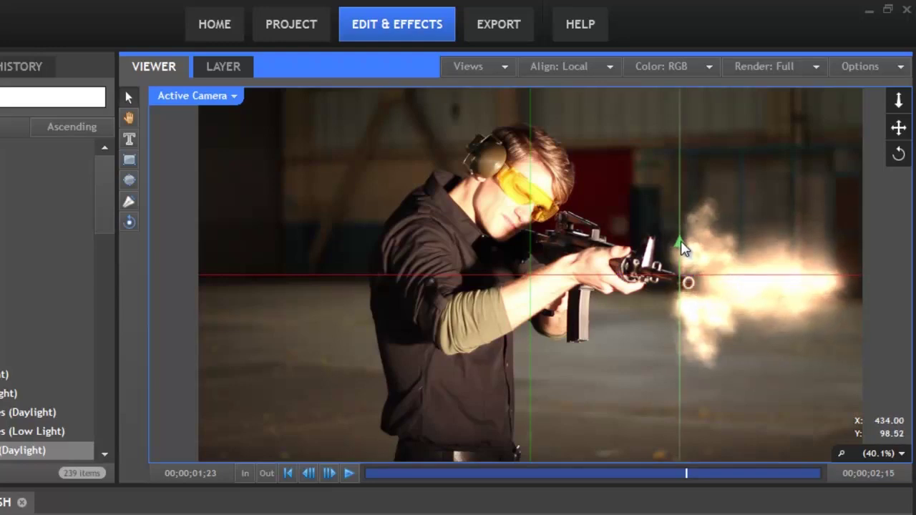
{"action": "left_click_drag", "start_coordinate": [683, 244], "coordinate": [682, 244]}
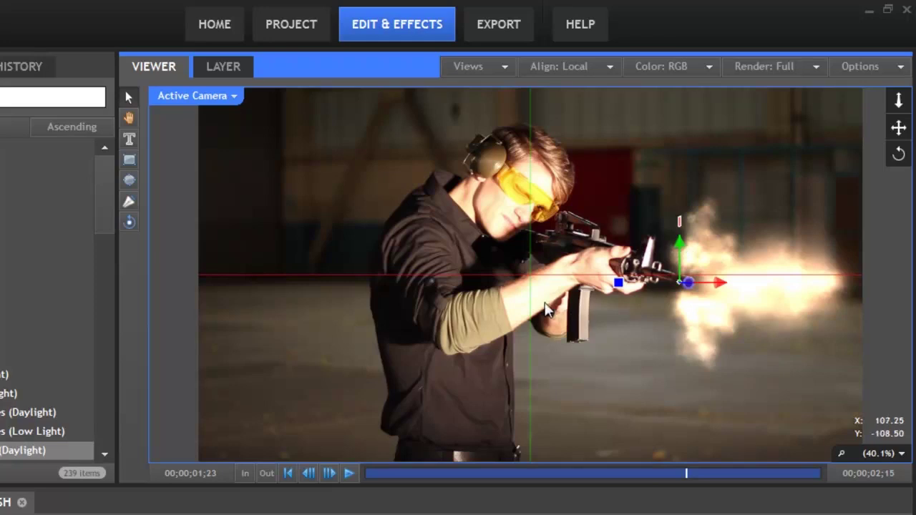
Step: Rotate the muzzle flash about its Z axis to about 16.9° so it follows the rifle barrel's direction
{"action": "left_click", "coordinate": [619, 285]}
{"action": "left_click_drag", "start_coordinate": [620, 285], "coordinate": [620, 266]}
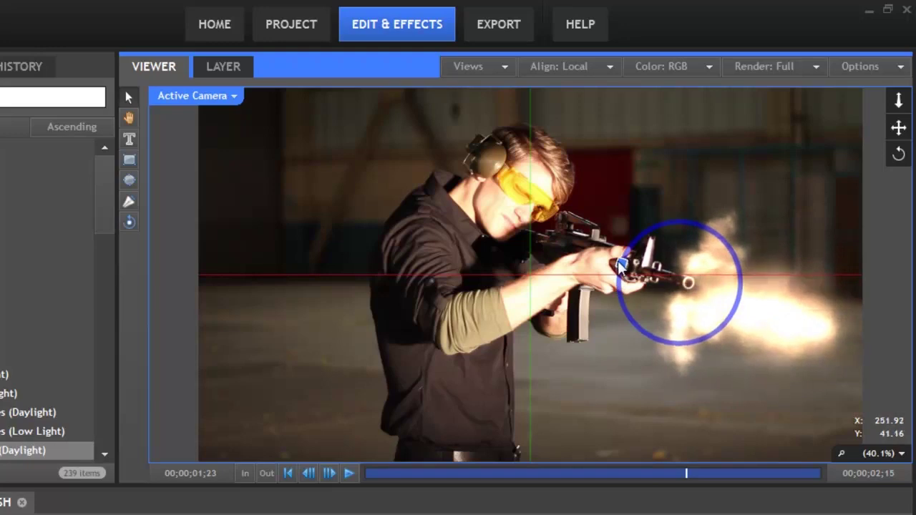
{"action": "left_click_drag", "start_coordinate": [620, 266], "coordinate": [618, 262]}
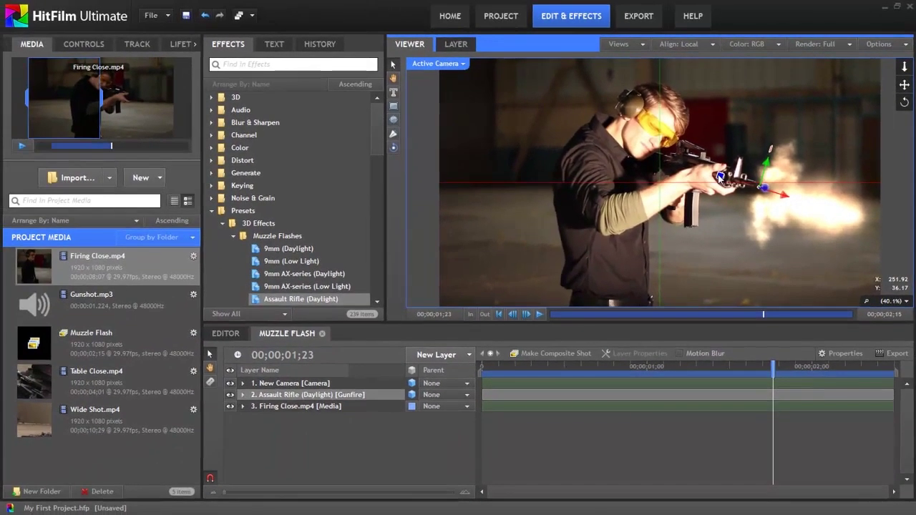
Step: Show the Assault Rifle layer's Transform properties and set its Y orientation to 40.0°
{"action": "left_click", "coordinate": [95, 47]}
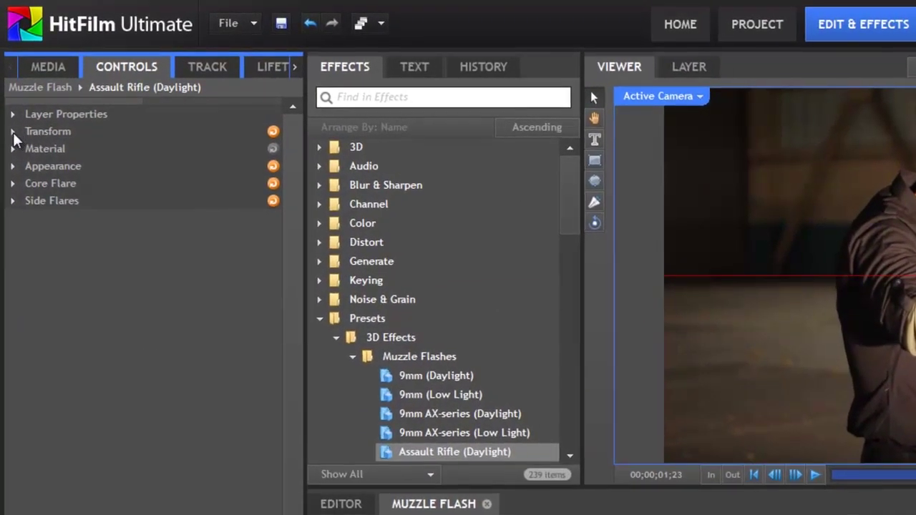
{"action": "left_click", "coordinate": [13, 132]}
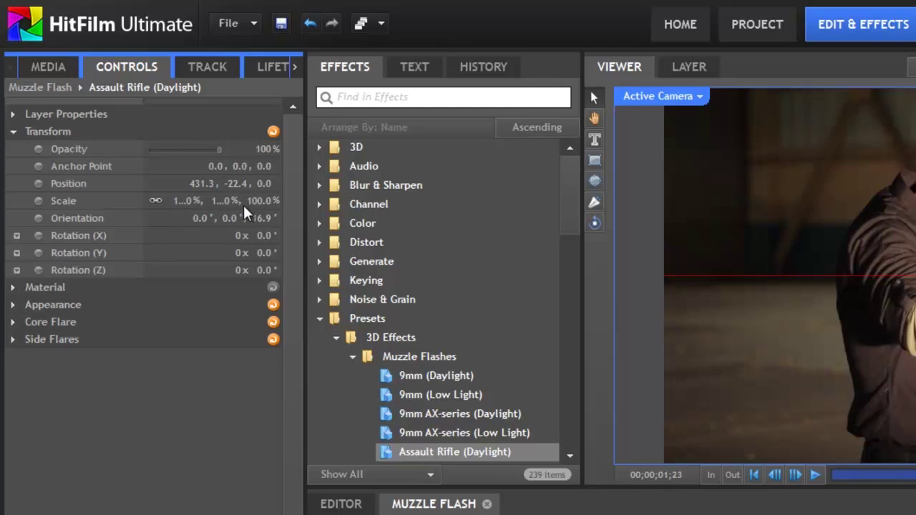
{"action": "left_click_drag", "start_coordinate": [303, 232], "coordinate": [325, 232]}
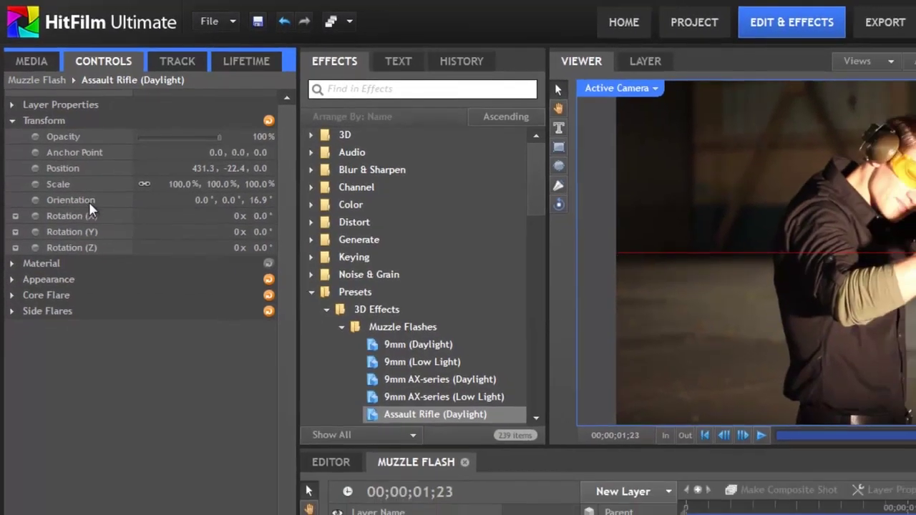
{"action": "left_click", "coordinate": [89, 201]}
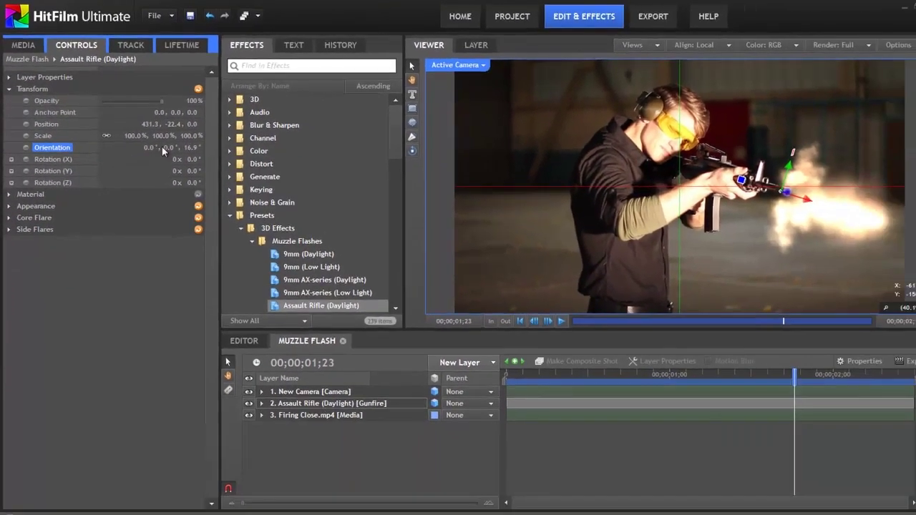
{"action": "left_click_drag", "start_coordinate": [164, 144], "coordinate": [138, 152]}
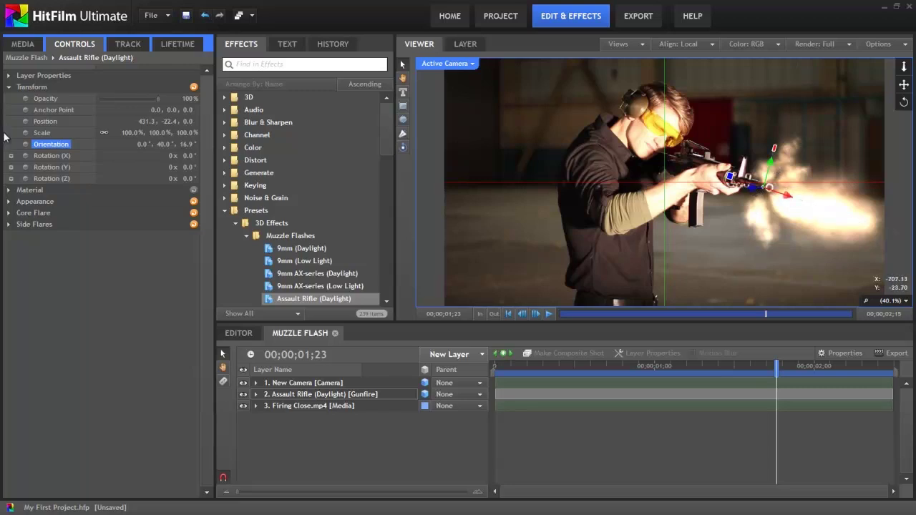
Step: Reposition the muzzle flash at the rifle barrel to about 424.8, 13.2, -5.4, and play back the shot
{"action": "left_click", "coordinate": [49, 121]}
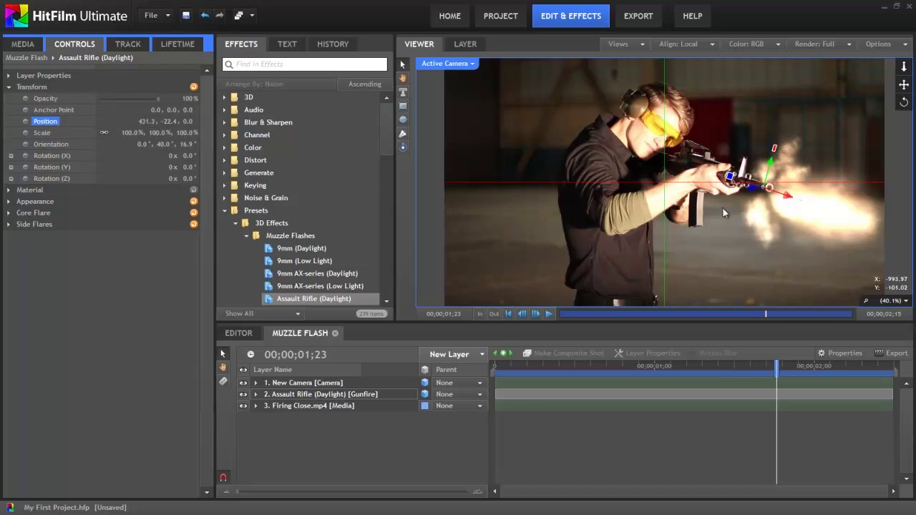
{"action": "left_click_drag", "start_coordinate": [771, 166], "coordinate": [786, 189]}
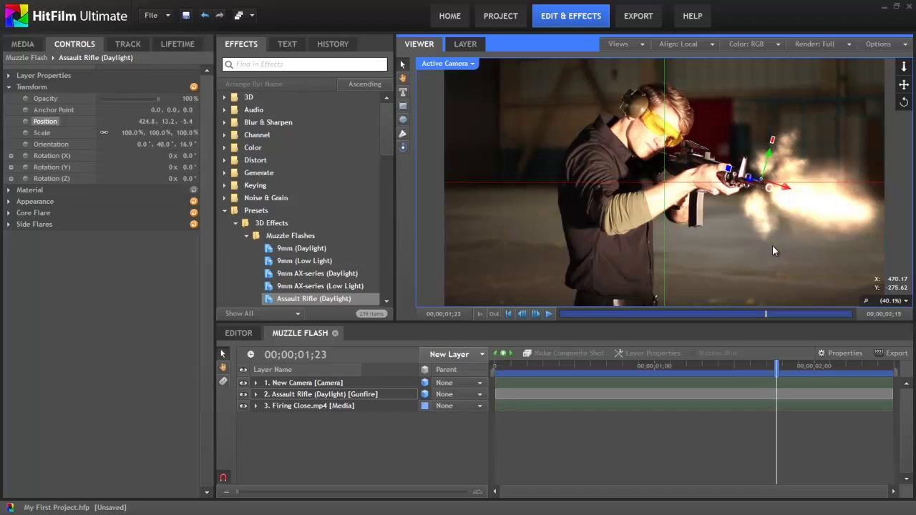
{"action": "left_click", "coordinate": [676, 365]}
{"action": "left_click", "coordinate": [548, 314]}
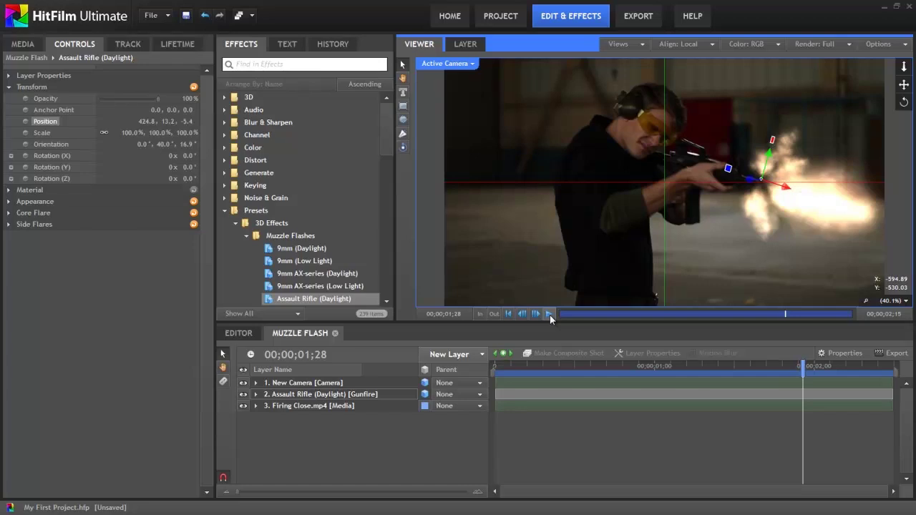
Step: At 00;00;01;23, enable keyframing for the Active properties of Core Flare and Side Flares, and step back one frame
{"action": "left_click_drag", "start_coordinate": [712, 366], "coordinate": [774, 366]}
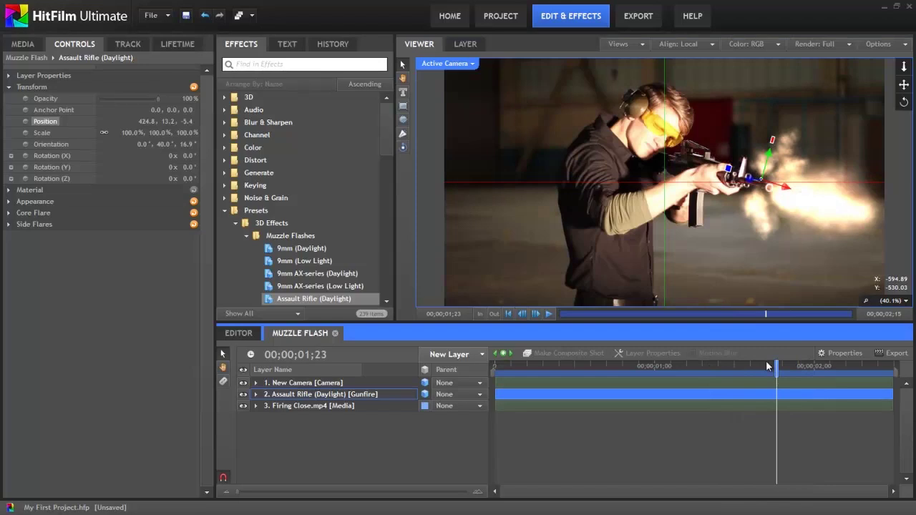
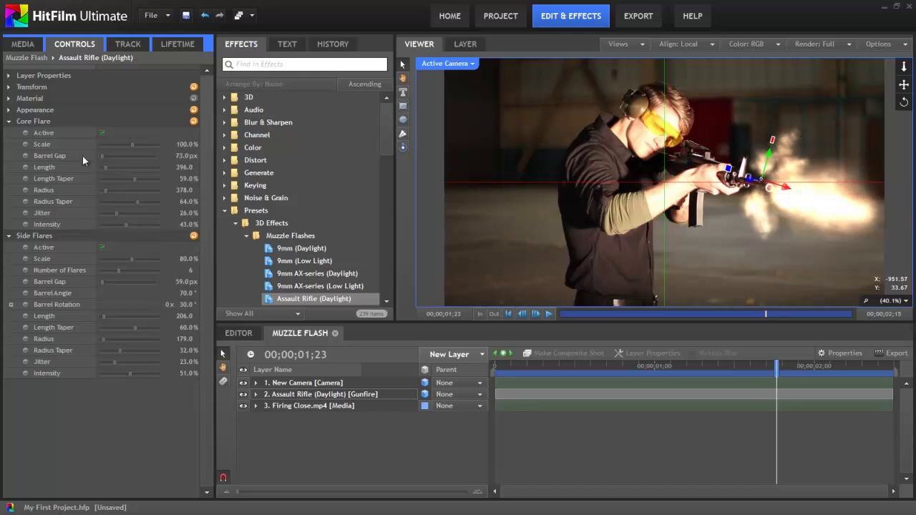
{"action": "left_click", "coordinate": [44, 133]}
{"action": "left_click", "coordinate": [44, 248]}
{"action": "left_click", "coordinate": [26, 247]}
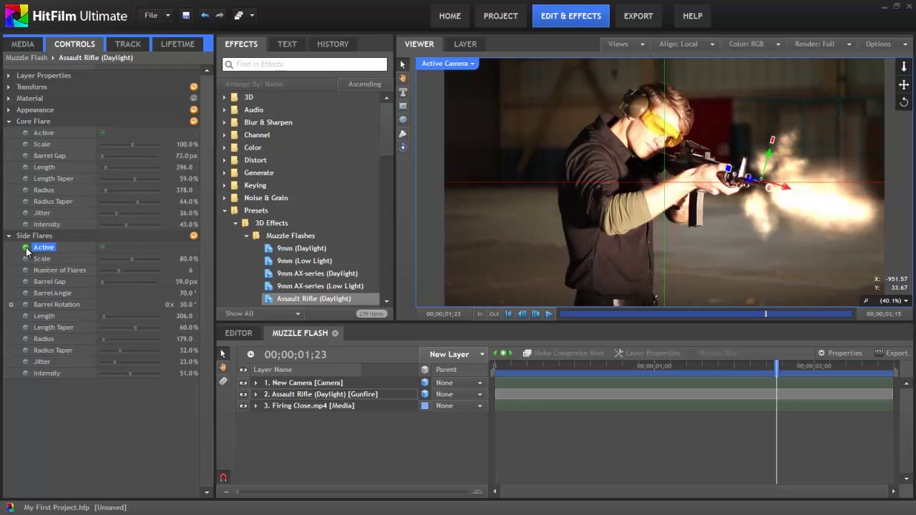
{"action": "left_click", "coordinate": [26, 133]}
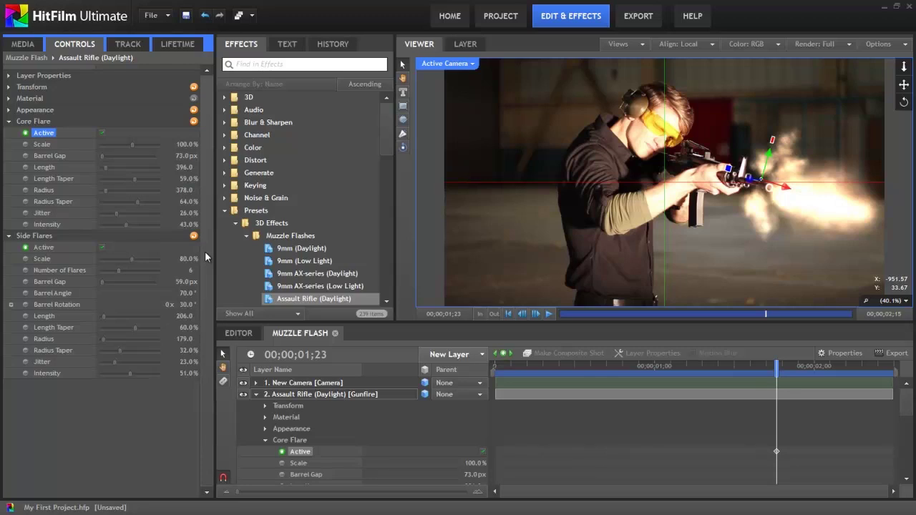
{"action": "key", "text": "Left"}
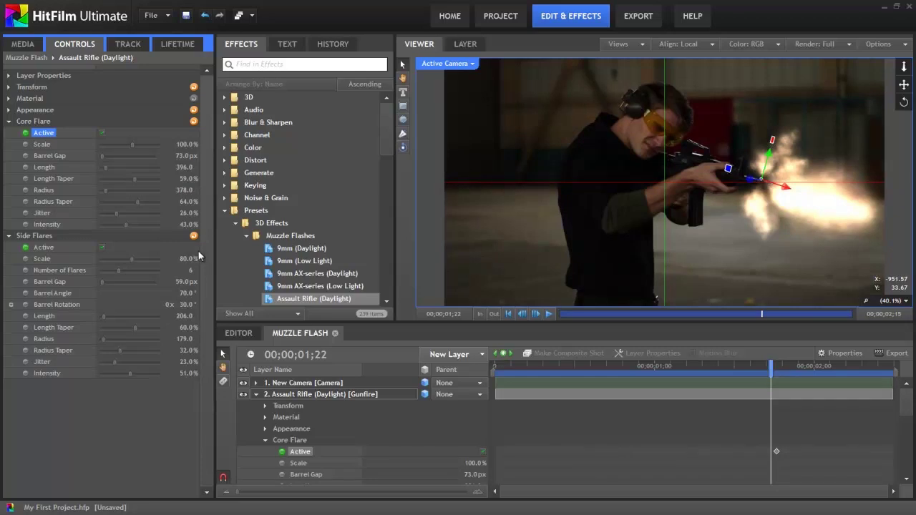
Step: At 00;00;01;22, deactivate both the Side Flares and the Core Flare of the Assault Rifle layer
{"action": "left_click", "coordinate": [25, 247]}
{"action": "left_click", "coordinate": [102, 247]}
{"action": "left_click", "coordinate": [103, 133]}
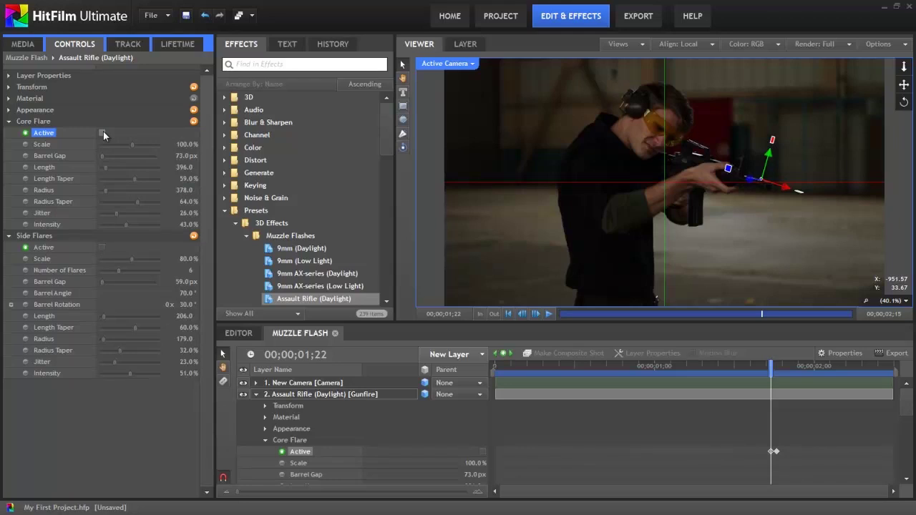
Step: Deactivate the Core Flare and Side Flares at 00;00;01;24, and play back the shot from 00;00;01;06
{"action": "key", "text": "Right"}
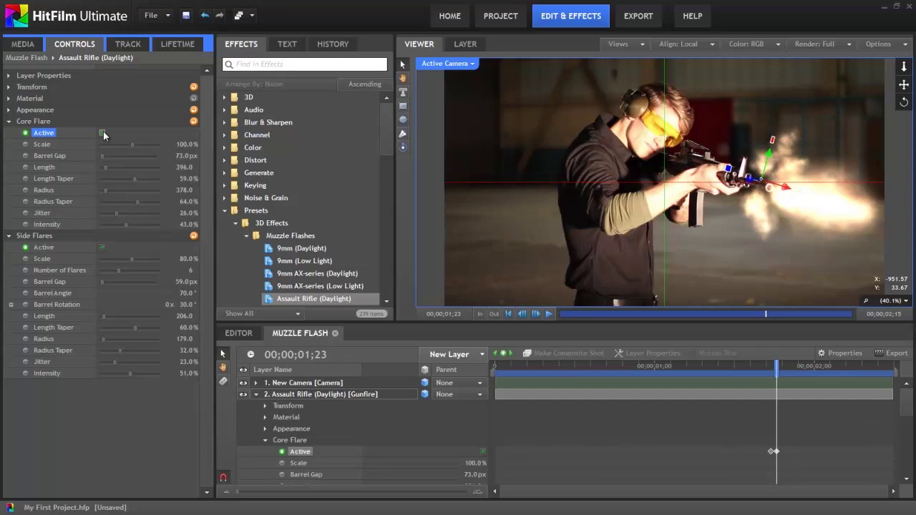
{"action": "key", "text": "Right"}
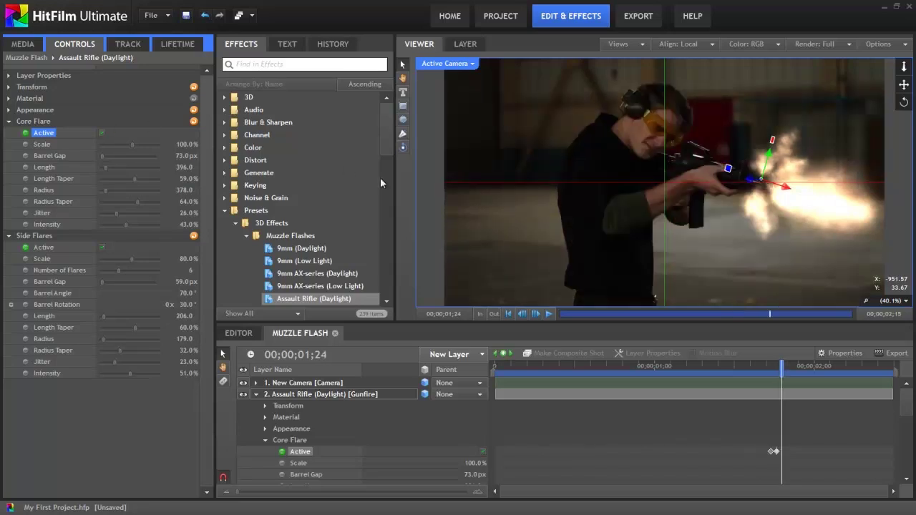
{"action": "left_click", "coordinate": [102, 134]}
{"action": "left_click", "coordinate": [103, 248]}
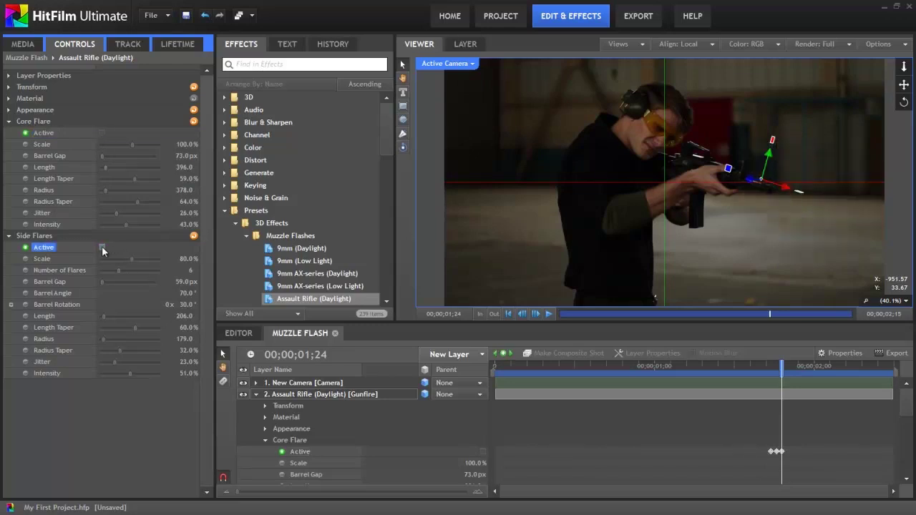
{"action": "left_click", "coordinate": [688, 368]}
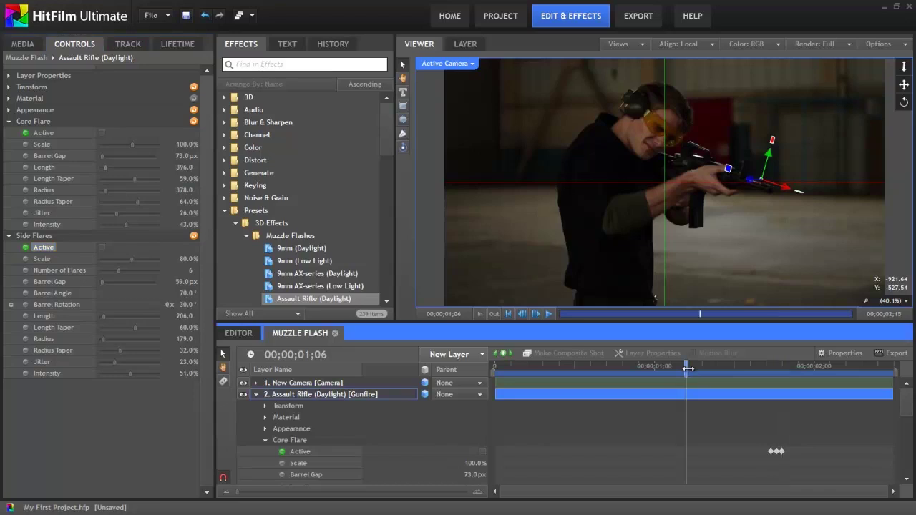
{"action": "left_click", "coordinate": [549, 315]}
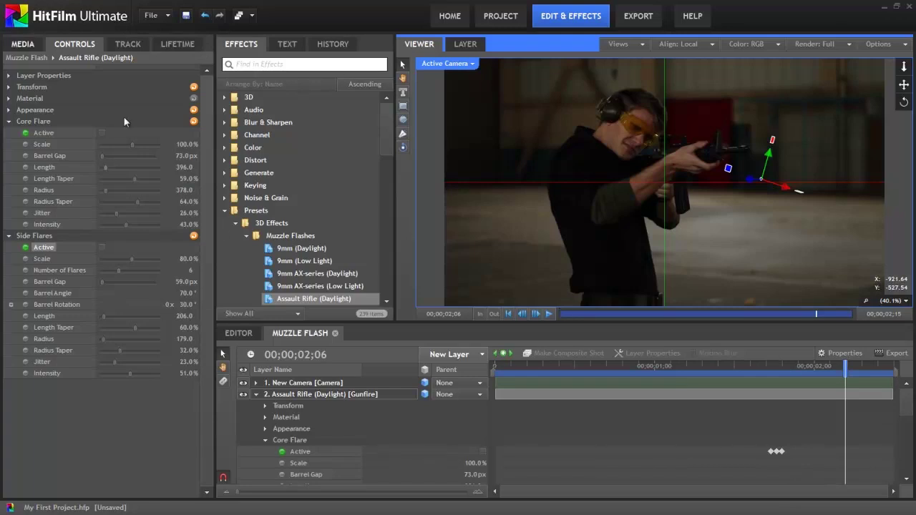
Step: Collapse the Assault Rifle layer and show the Layer Properties of Firing Close.mp4
{"action": "left_click", "coordinate": [257, 396]}
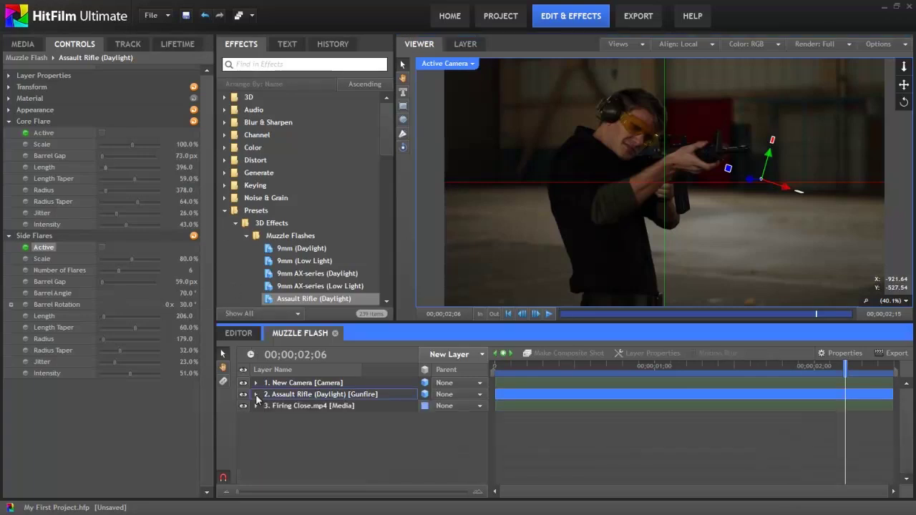
{"action": "left_click", "coordinate": [304, 406]}
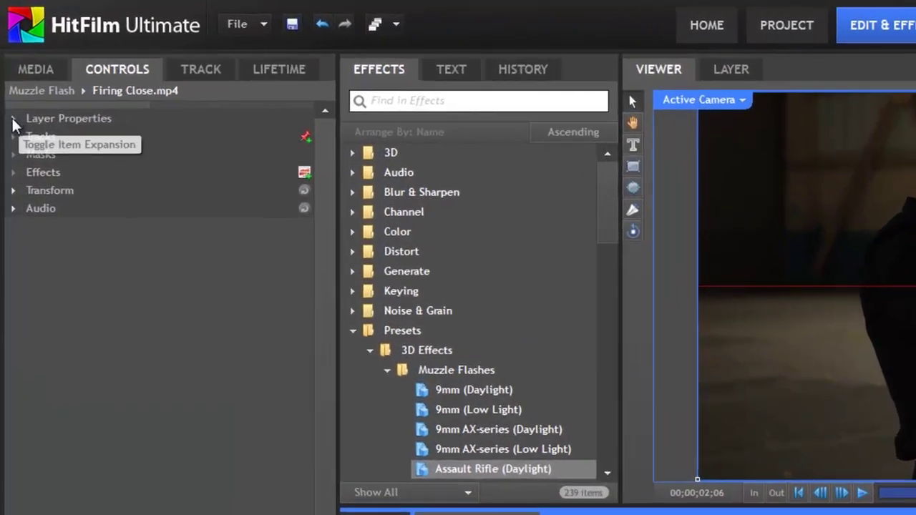
{"action": "left_click", "coordinate": [13, 119]}
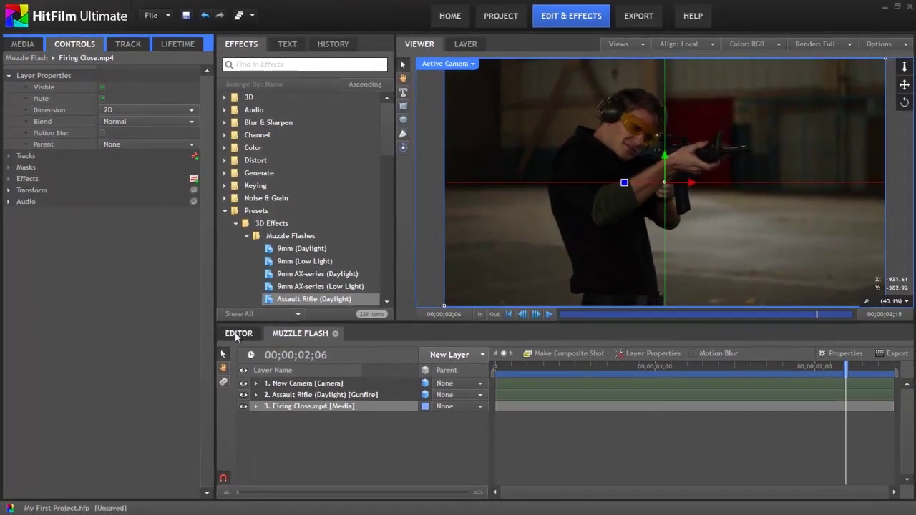
Step: Play back the full edit from 00;00;05;21 and compare the brightness of the Muzzle Flash shot with the earlier clips
{"action": "left_click", "coordinate": [239, 334]}
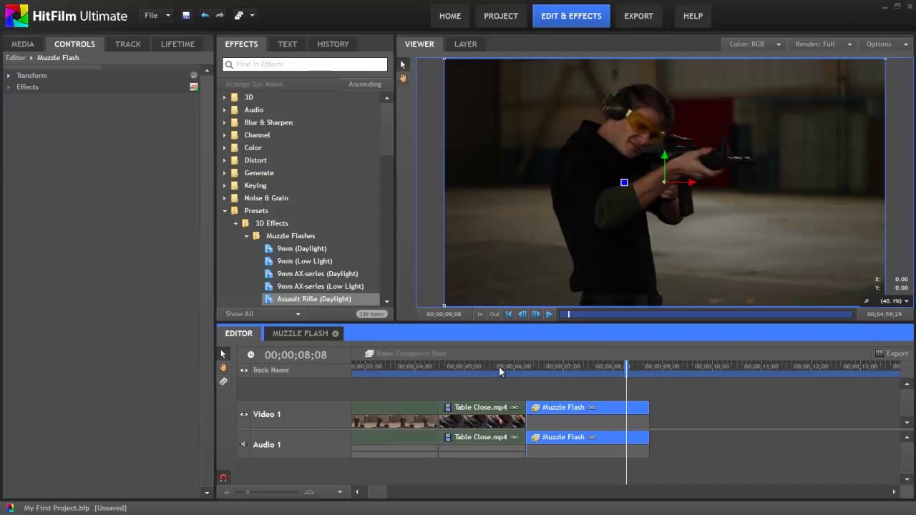
{"action": "left_click", "coordinate": [499, 366]}
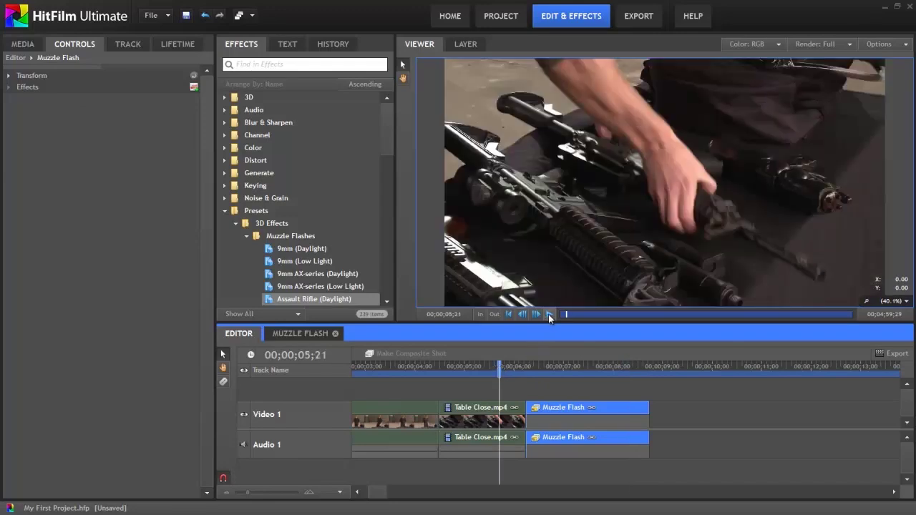
{"action": "left_click", "coordinate": [549, 315]}
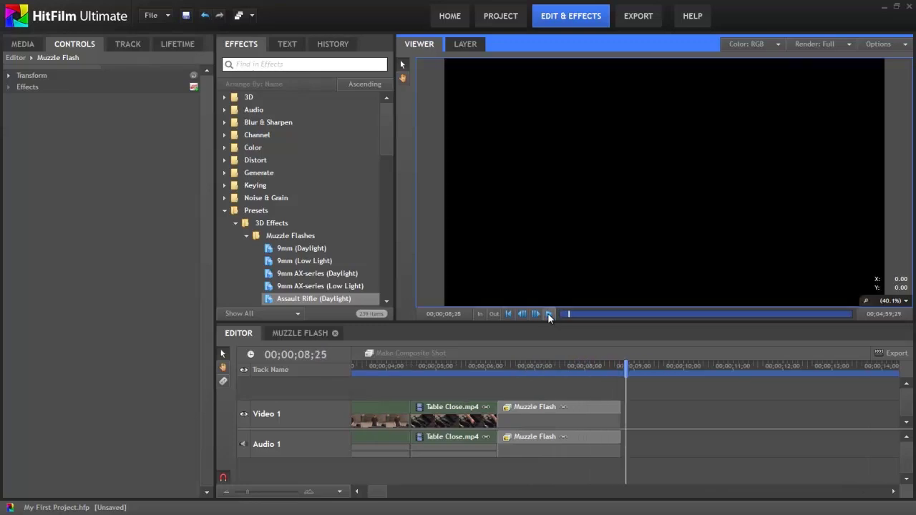
{"action": "left_click", "coordinate": [551, 367]}
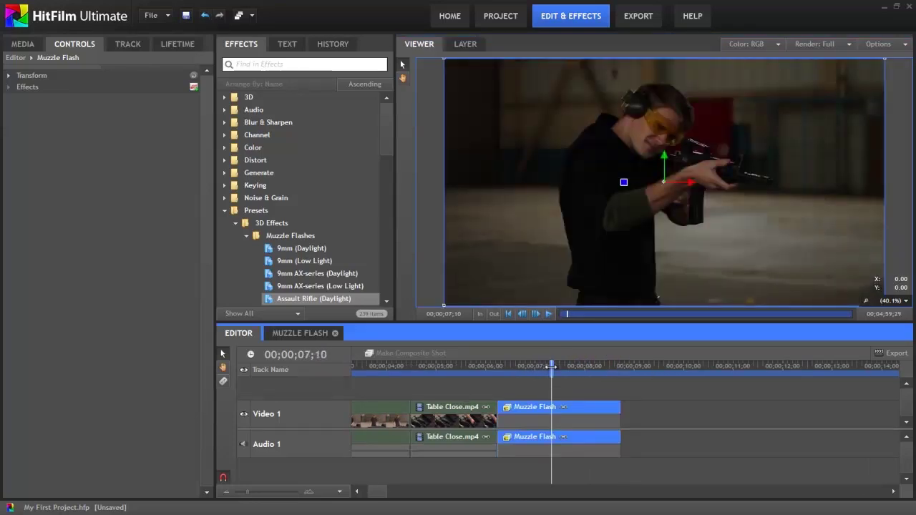
{"action": "left_click", "coordinate": [377, 366]}
{"action": "left_click", "coordinate": [449, 366]}
{"action": "left_click", "coordinate": [546, 366]}
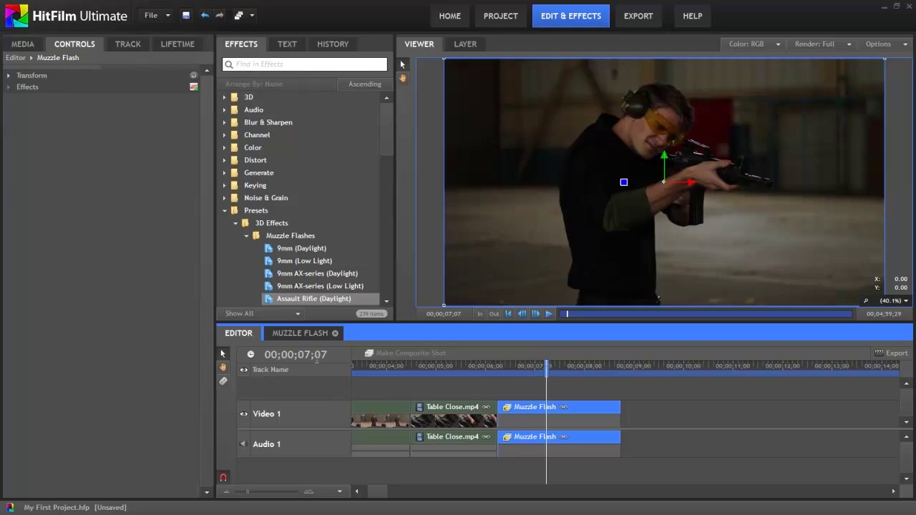
Step: Apply the Auto Levels color effect to the Firing Close.mp4 layer in the Muzzle Flash composite shot
{"action": "left_click", "coordinate": [301, 333]}
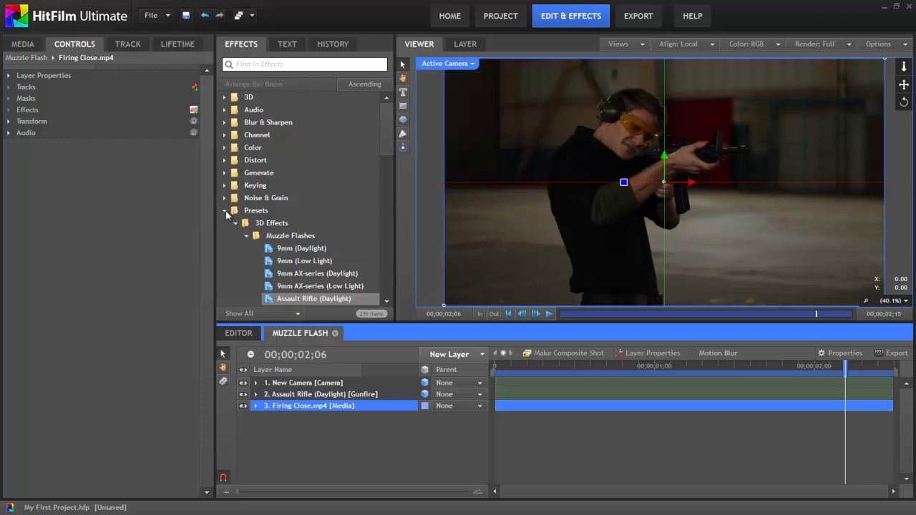
{"action": "left_click", "coordinate": [225, 210]}
{"action": "left_click", "coordinate": [225, 148]}
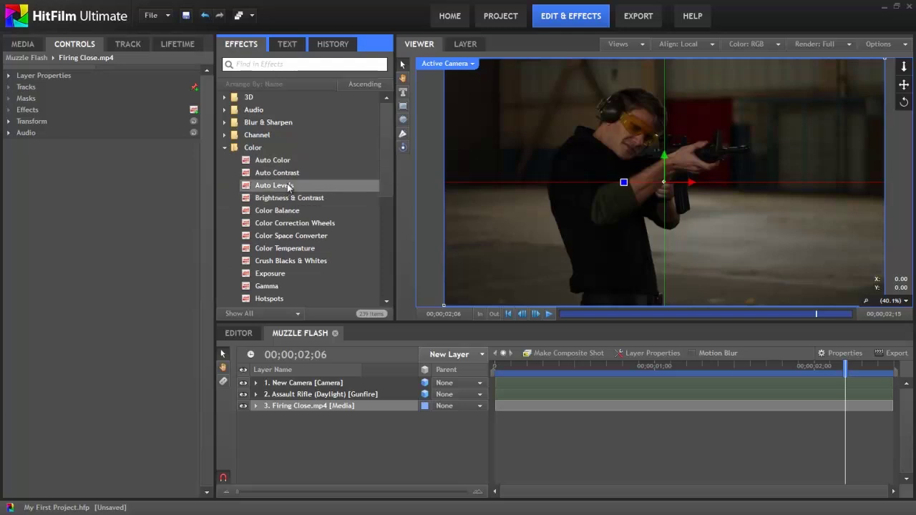
{"action": "left_click_drag", "start_coordinate": [289, 187], "coordinate": [298, 411]}
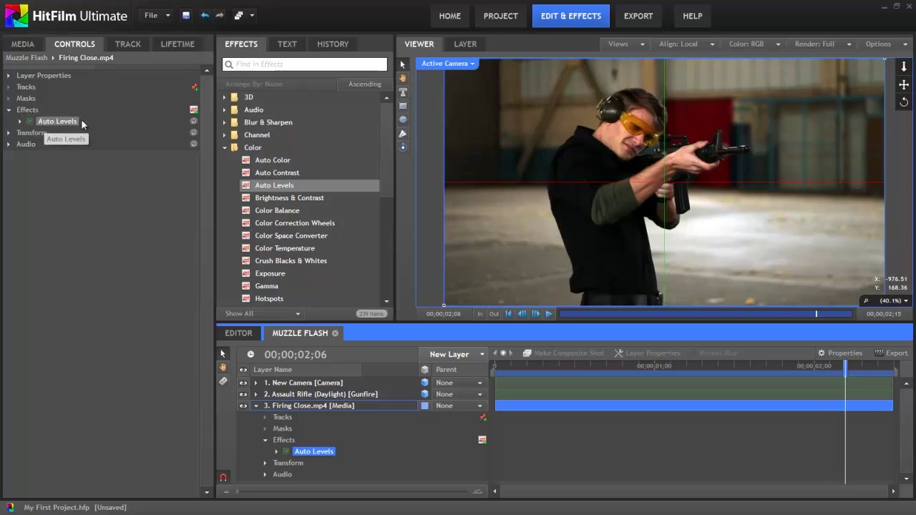
Step: Switch Auto Levels on Firing Close.mp4 off and on to compare the footage with and without it, leaving it enabled
{"action": "left_click", "coordinate": [29, 123]}
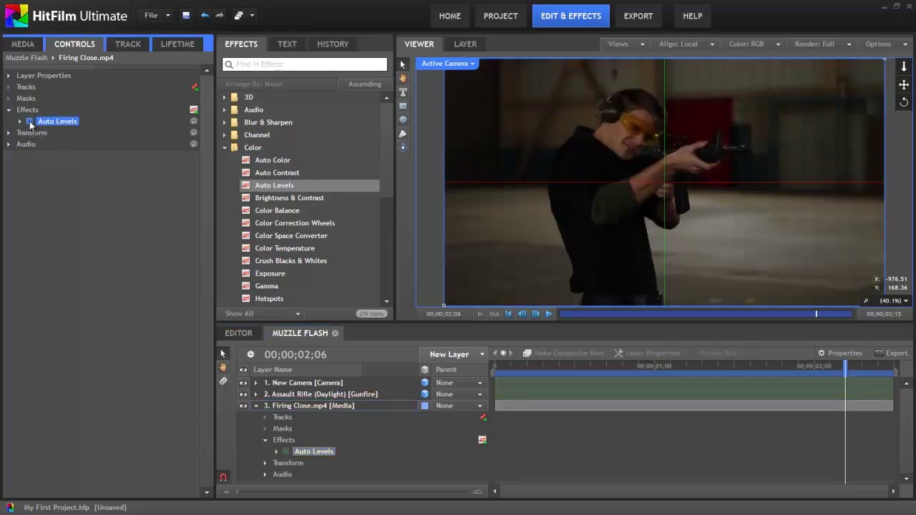
{"action": "left_click", "coordinate": [30, 123]}
{"action": "left_click", "coordinate": [30, 123]}
{"action": "left_click", "coordinate": [30, 123]}
{"action": "key", "text": "Left"}
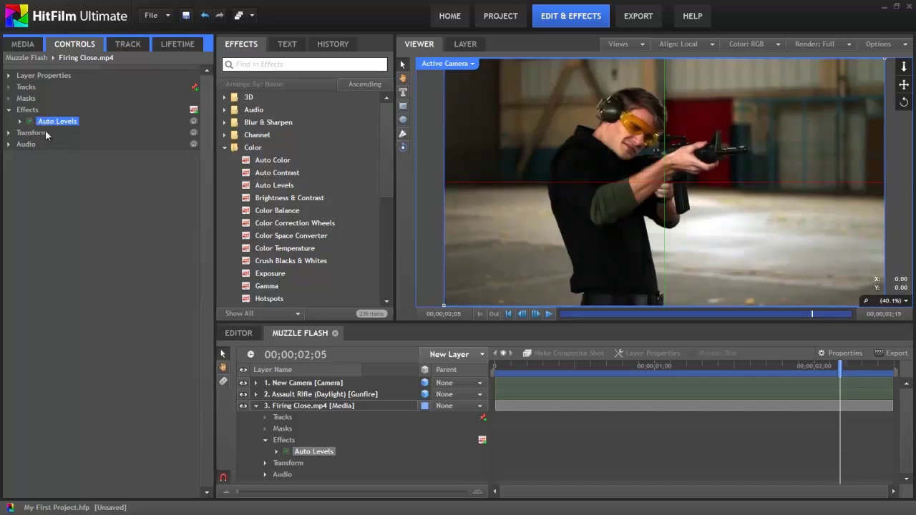
Step: Compare the gunshot frame at 00;00;01;23 with the frame before it, and enable Select Frame in Firing Close.mp4's Auto Levels effect
{"action": "left_click", "coordinate": [20, 122]}
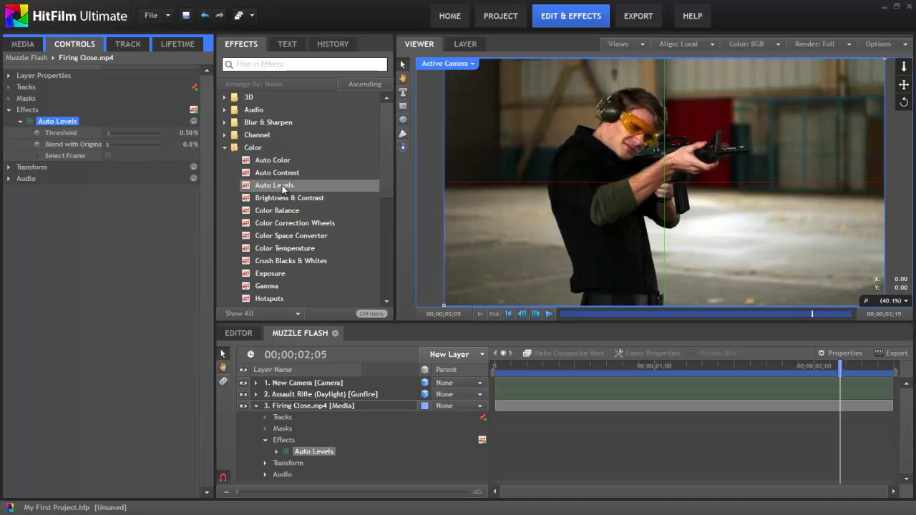
{"action": "left_click_drag", "start_coordinate": [765, 365], "coordinate": [773, 370]}
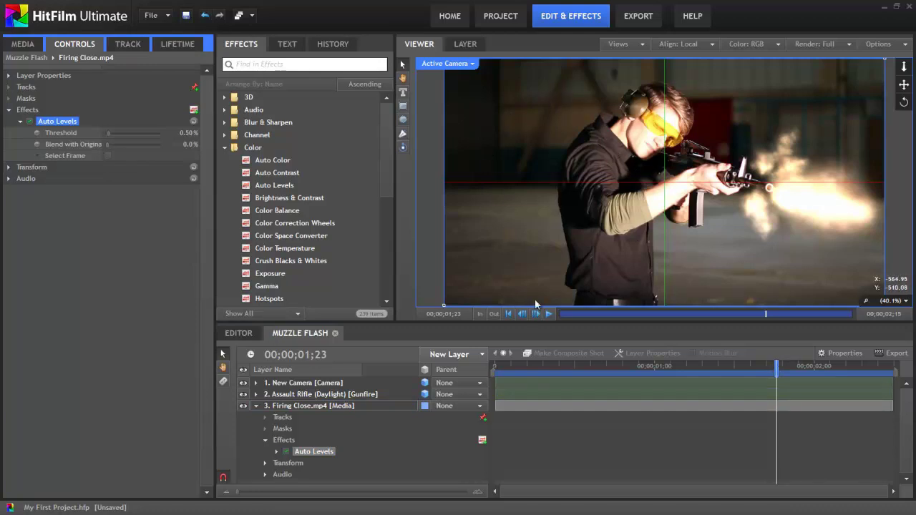
{"action": "left_click", "coordinate": [768, 331]}
{"action": "key", "text": "Left"}
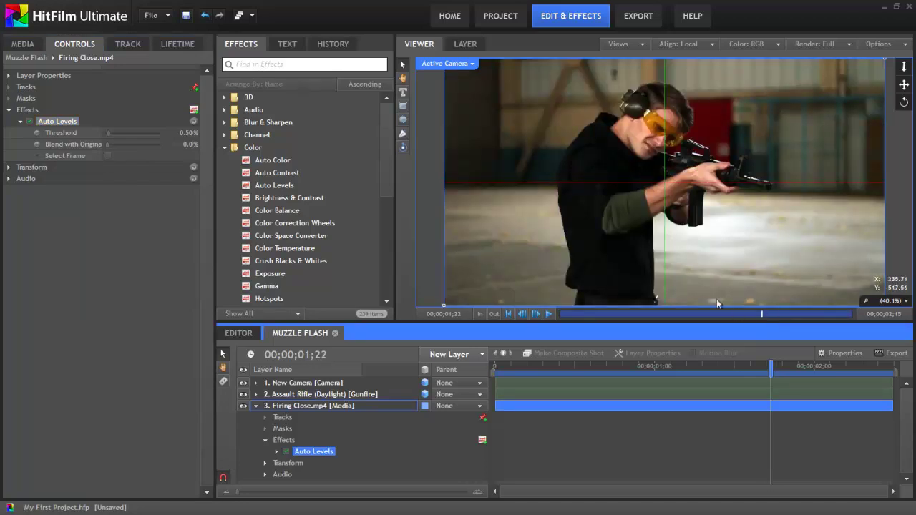
{"action": "left_click", "coordinate": [108, 155]}
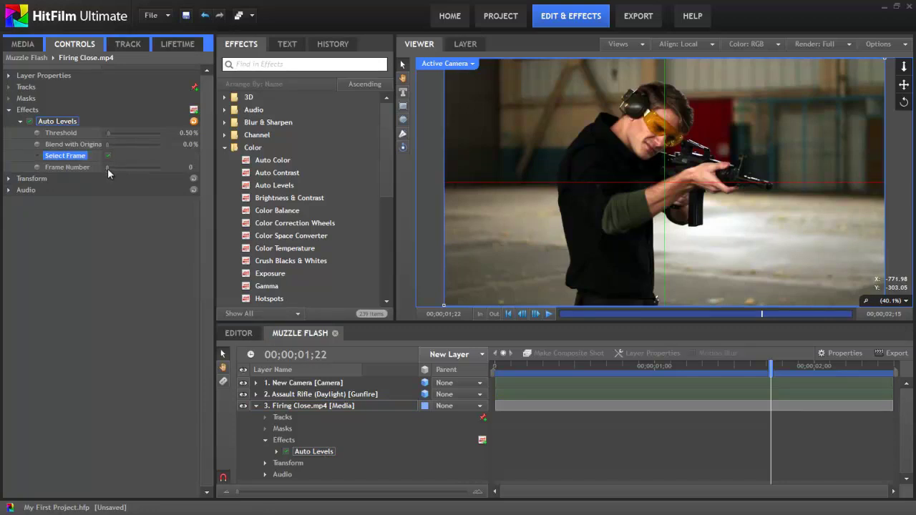
Step: Step between 00;00;01;22 and 00;00;01;23 to check the levels of the gunshot frame
{"action": "left_click", "coordinate": [726, 333]}
{"action": "key", "text": "Right"}
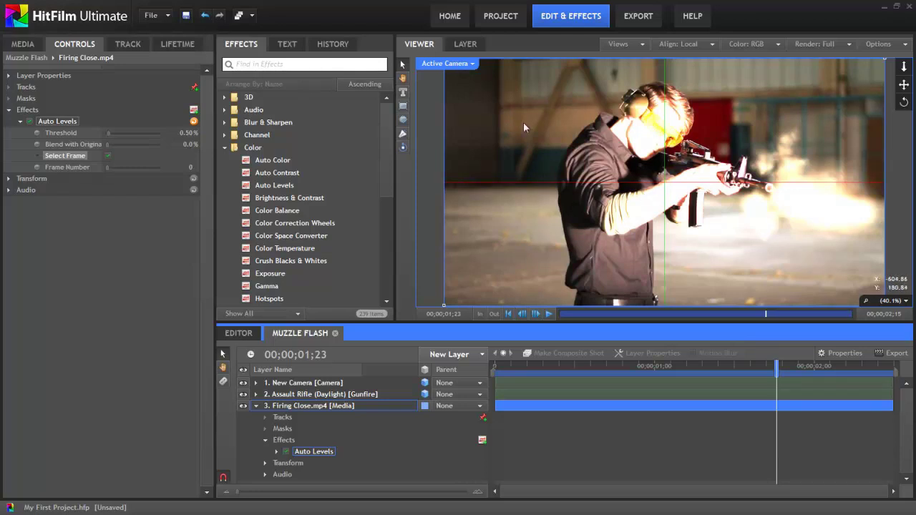
{"action": "key", "text": "Left"}
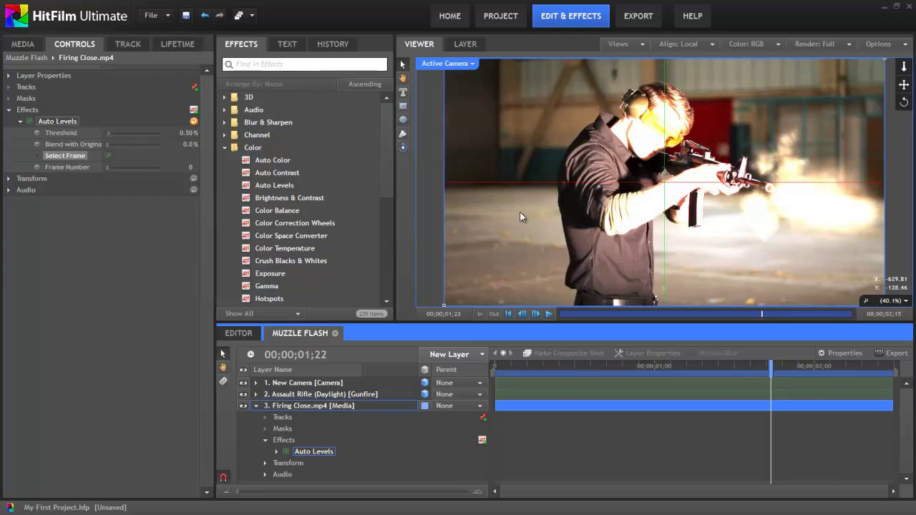
{"action": "key", "text": "Right"}
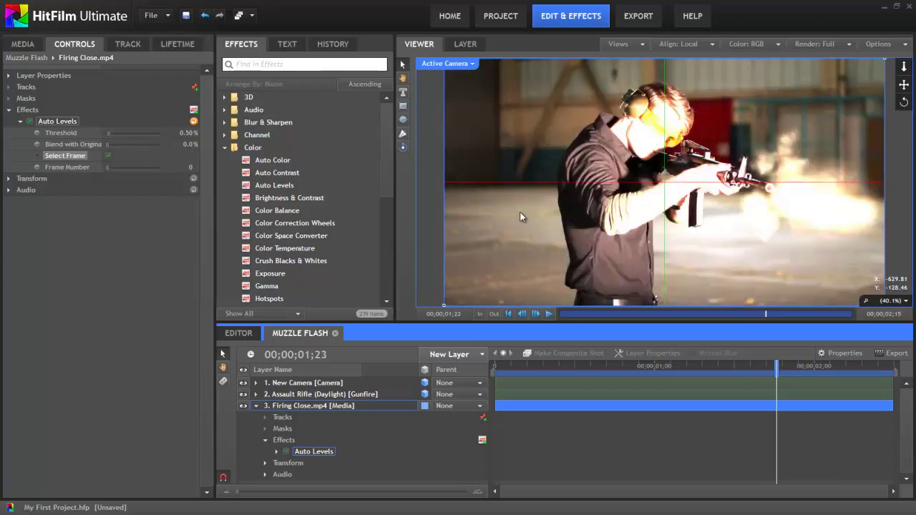
Step: Play back the full edit from 00;00;05;13 to check how the corrected Muzzle Flash shot fits
{"action": "left_click", "coordinate": [241, 334]}
{"action": "left_click", "coordinate": [480, 366]}
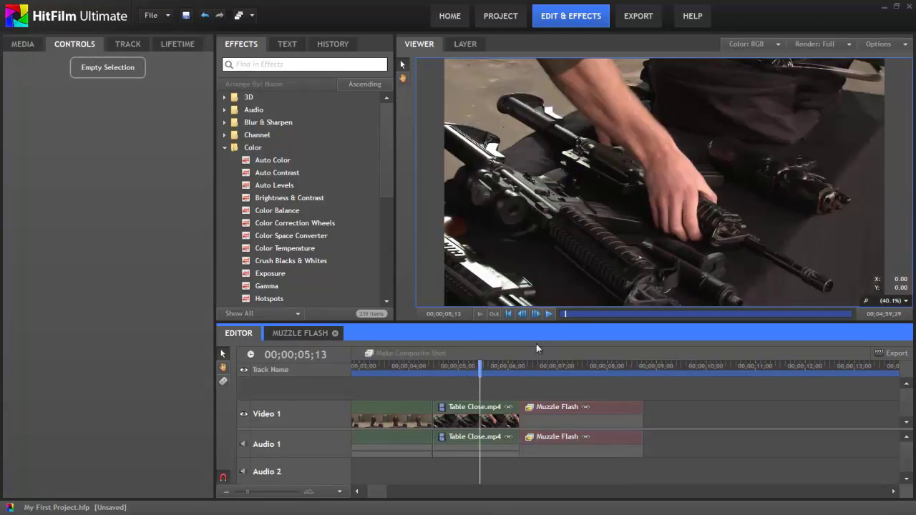
{"action": "left_click", "coordinate": [549, 314]}
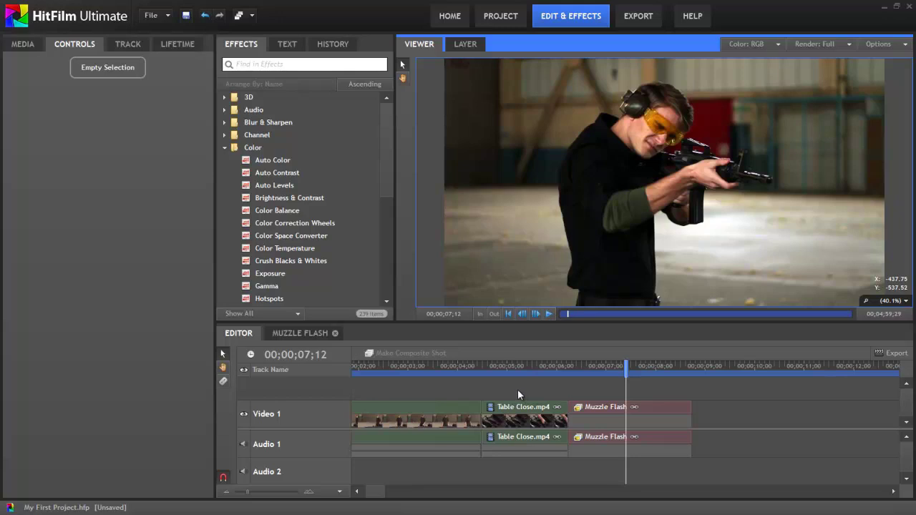
Step: Move the playhead to 00;00;03;20, apply Auto Levels to the Table Close.mp4 clip and enable its Select Frame option
{"action": "left_click", "coordinate": [517, 367]}
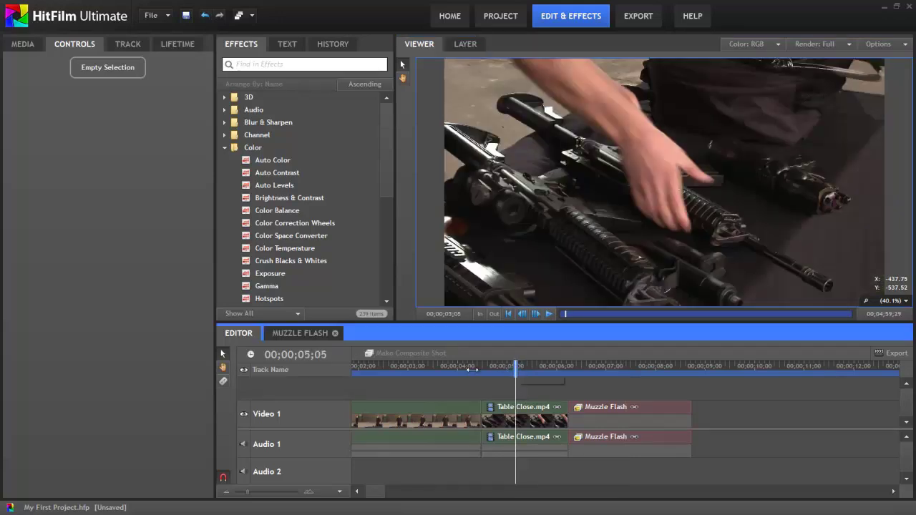
{"action": "left_click_drag", "start_coordinate": [516, 367], "coordinate": [441, 371]}
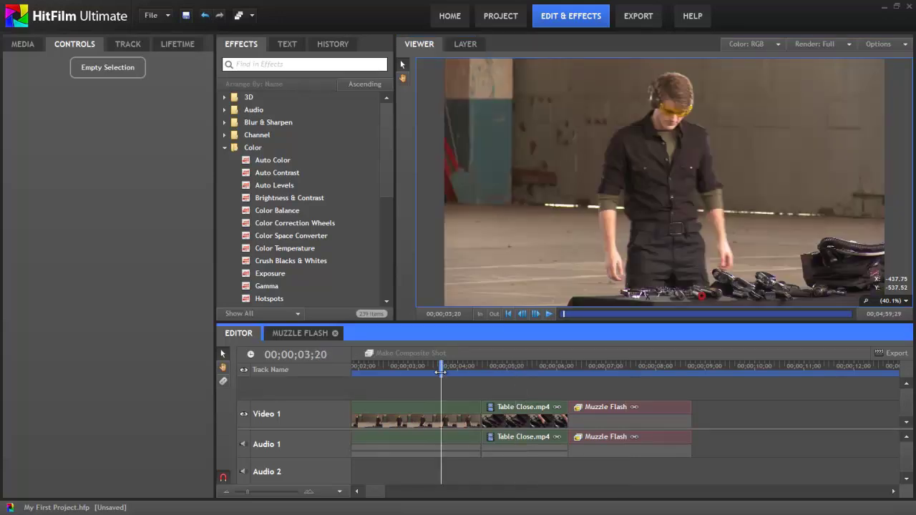
{"action": "scroll", "coordinate": [389, 483], "scroll_direction": "left", "scroll_amount": 3}
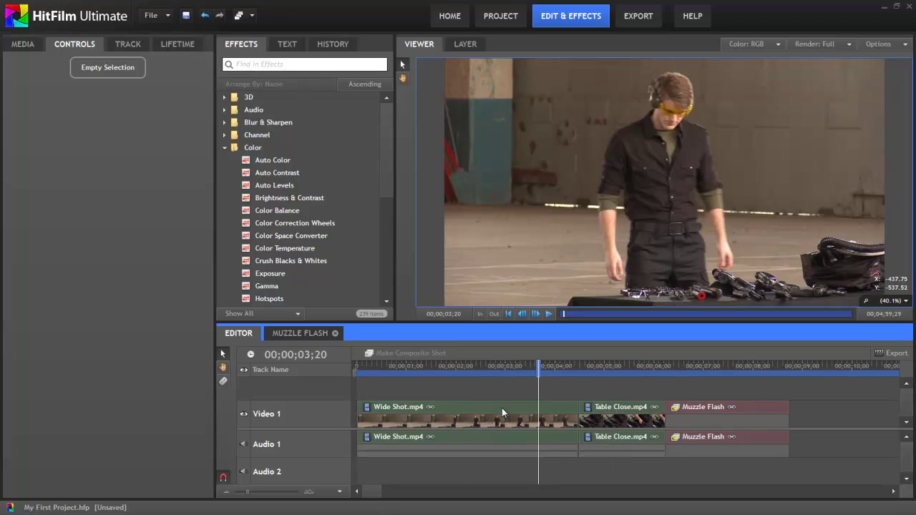
{"action": "left_click", "coordinate": [282, 187]}
{"action": "left_click_drag", "start_coordinate": [282, 187], "coordinate": [609, 408]}
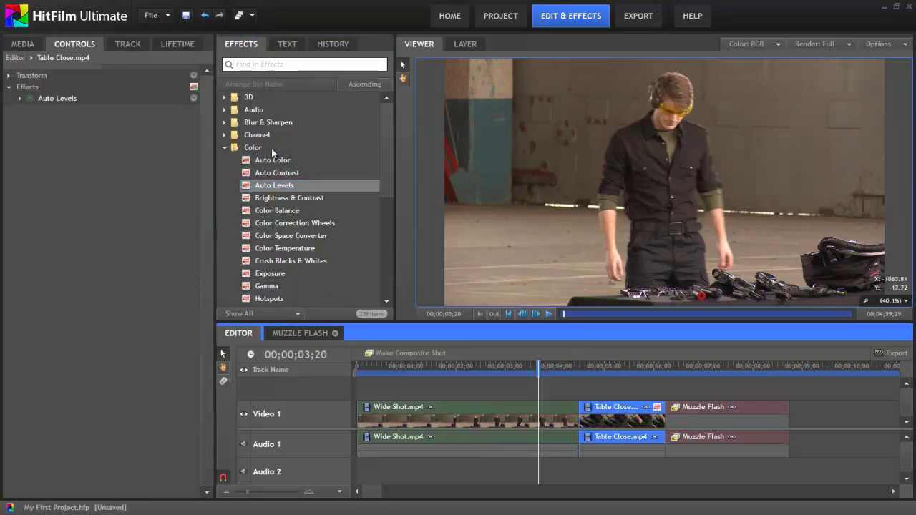
{"action": "left_click", "coordinate": [19, 98]}
{"action": "left_click", "coordinate": [106, 132]}
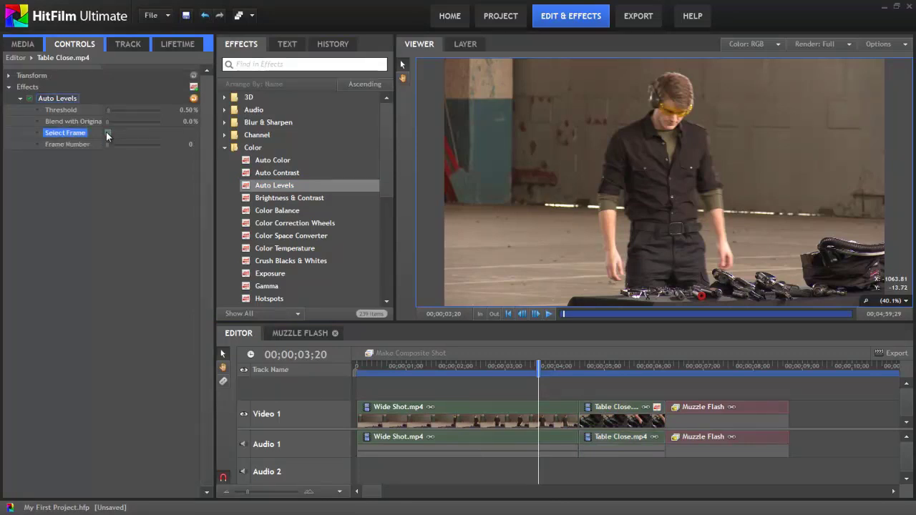
Step: Apply Auto Levels to the Wide Shot.mp4 clip and enable its Select Frame option
{"action": "left_click_drag", "start_coordinate": [302, 186], "coordinate": [459, 408]}
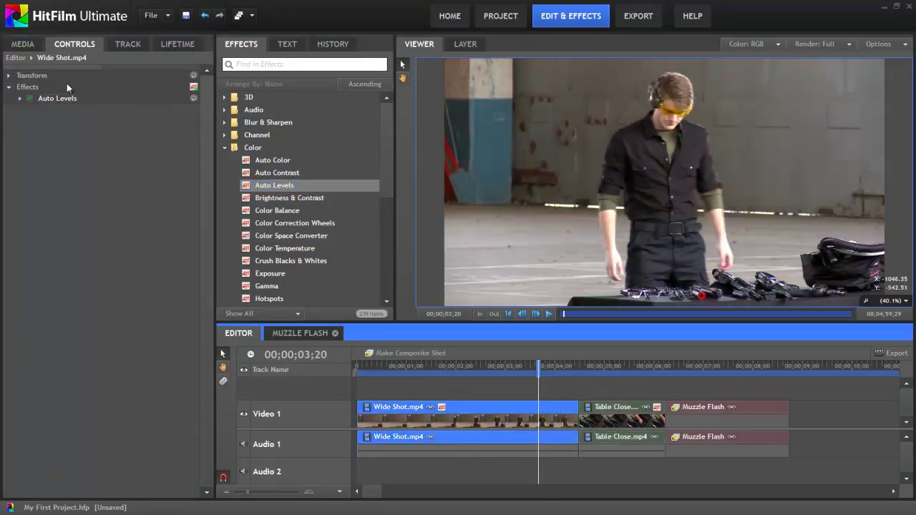
{"action": "left_click", "coordinate": [20, 98]}
{"action": "left_click", "coordinate": [108, 132]}
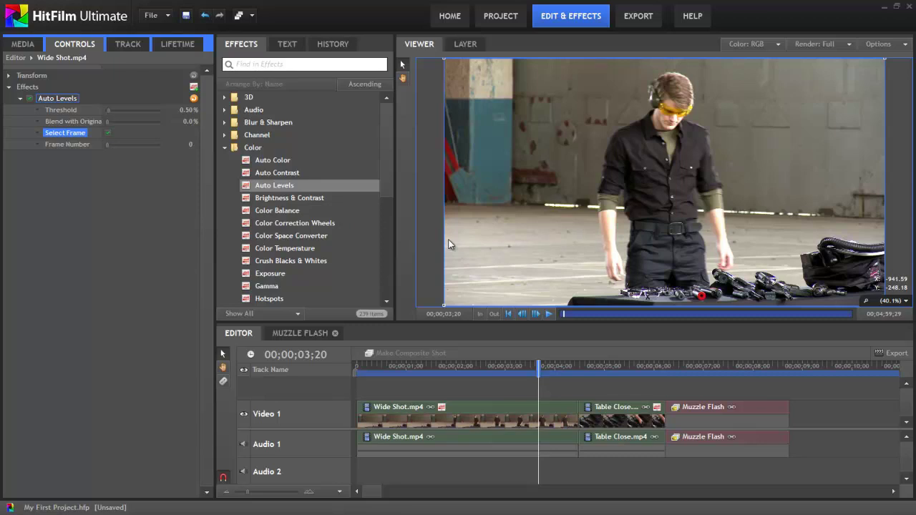
Step: Save the project and play back the edit from 00;00;00;00 to review the corrected brightness across all clips
{"action": "key", "text": "ctrl+s"}
{"action": "left_click_drag", "start_coordinate": [385, 363], "coordinate": [357, 364]}
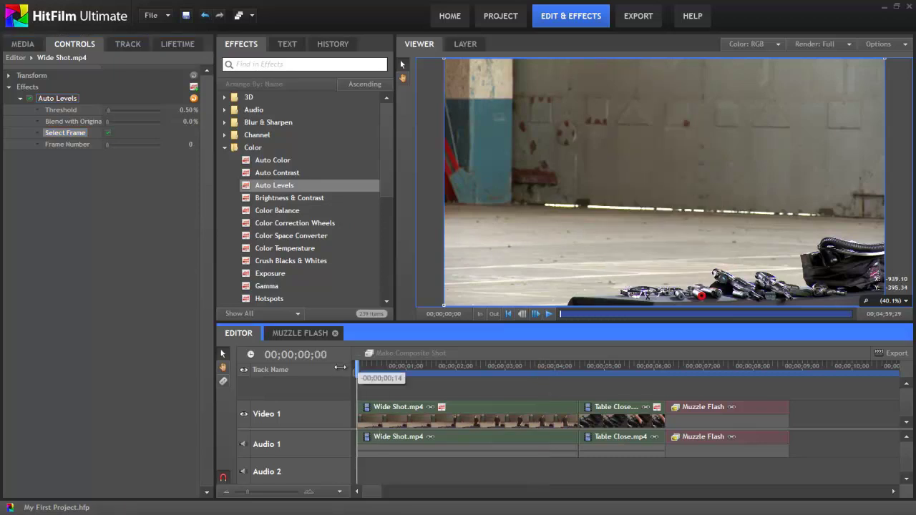
{"action": "left_click", "coordinate": [549, 314]}
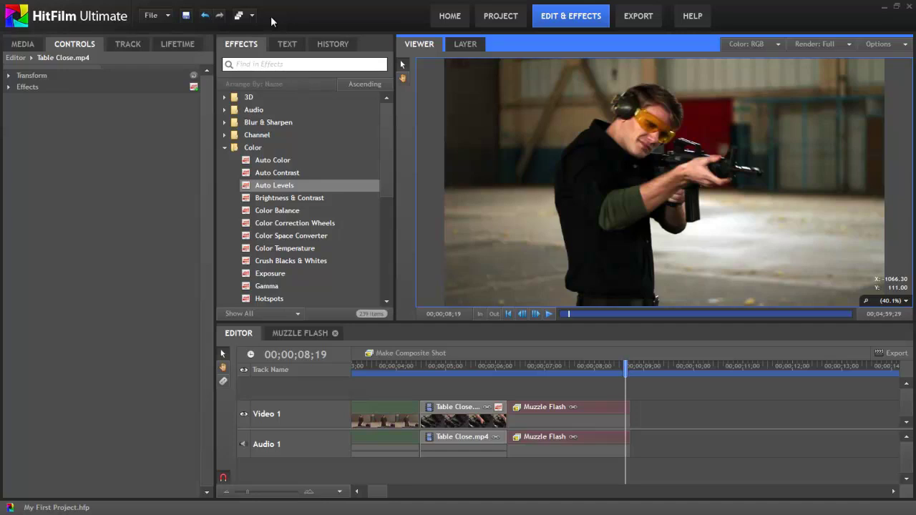
Step: Insert an additional audio track below Audio 1 in the Editor timeline
{"action": "left_click", "coordinate": [364, 492]}
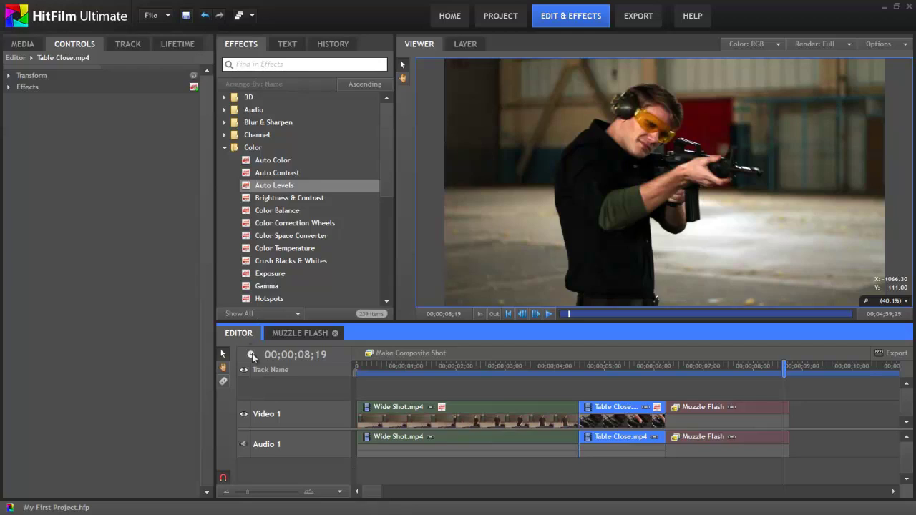
{"action": "right_click", "coordinate": [290, 453]}
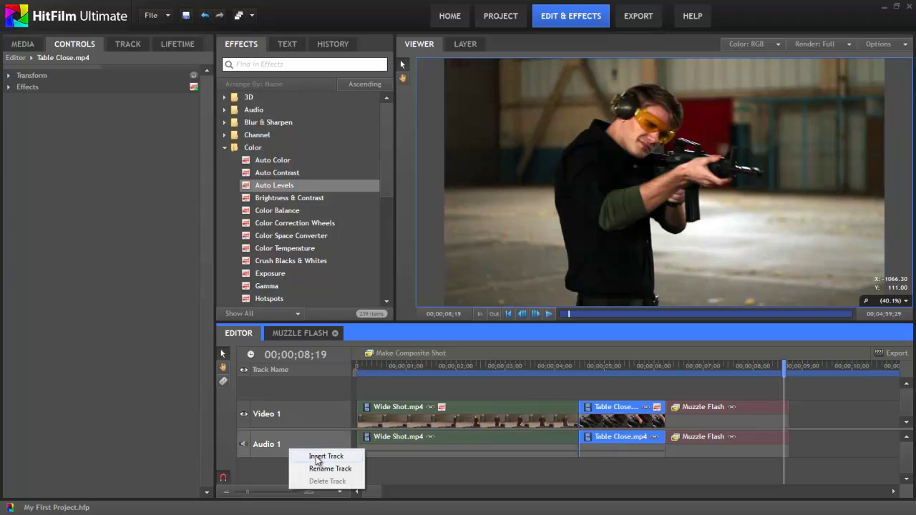
{"action": "left_click", "coordinate": [318, 457]}
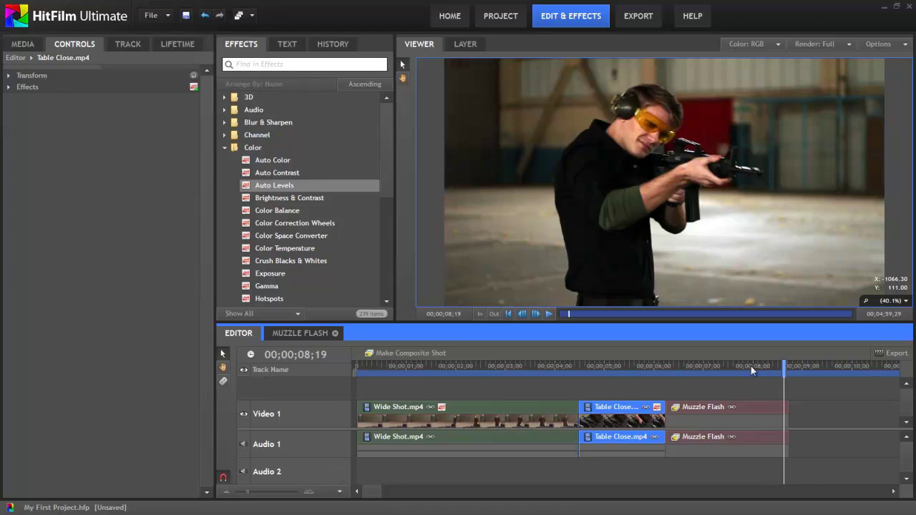
Step: Place Gunshot.mp3 on the Audio 2 track at the muzzle flash frame, 00;00;08;00, and delete it again
{"action": "mouse_move", "coordinate": [751, 366]}
{"action": "left_mouse_down"}
{"action": "mouse_move", "coordinate": [738, 367]}
{"action": "mouse_move", "coordinate": [753, 366]}
{"action": "left_mouse_up"}
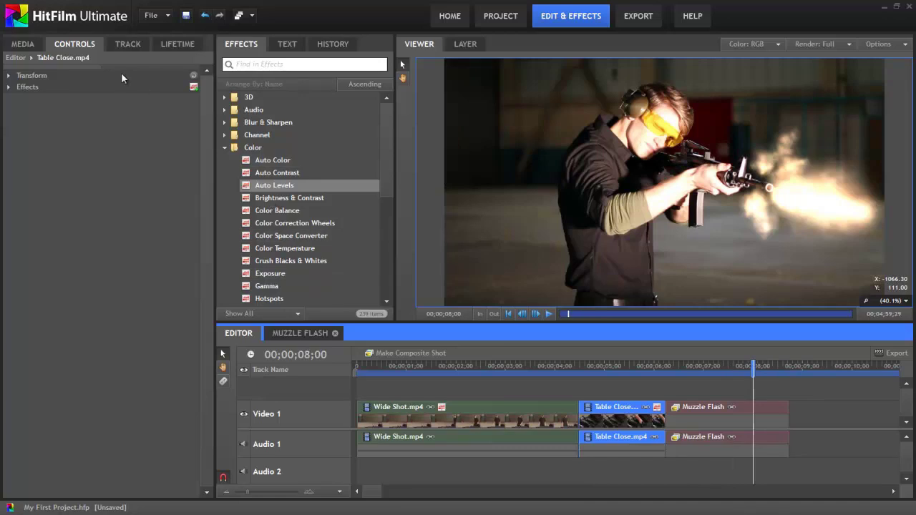
{"action": "left_click", "coordinate": [29, 45]}
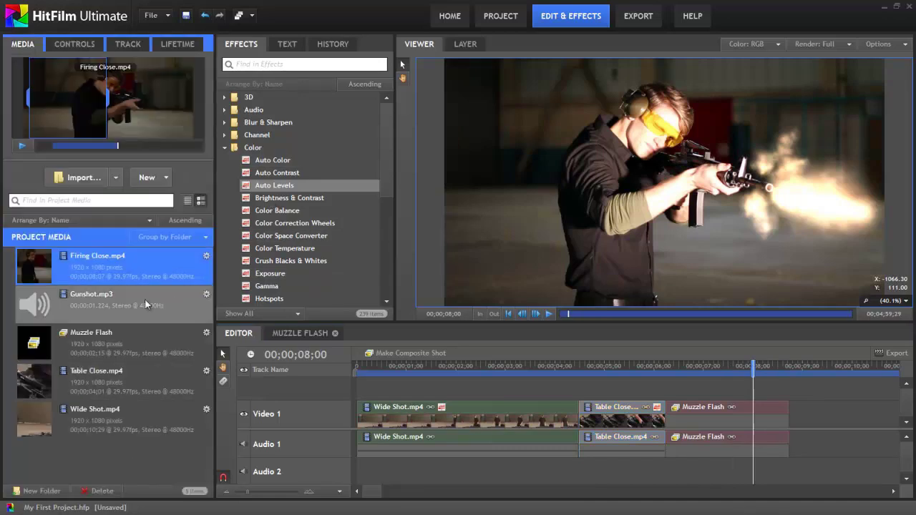
{"action": "left_click_drag", "start_coordinate": [28, 305], "coordinate": [755, 470]}
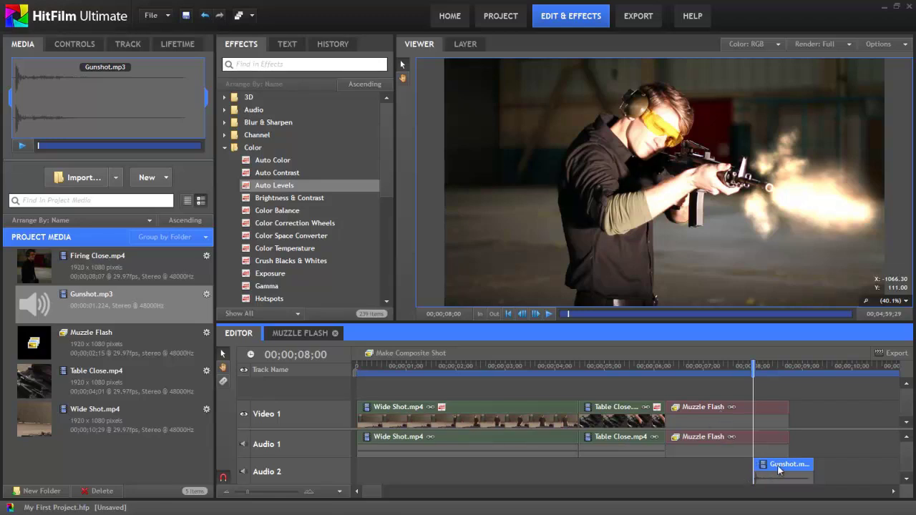
{"action": "key", "text": "Delete"}
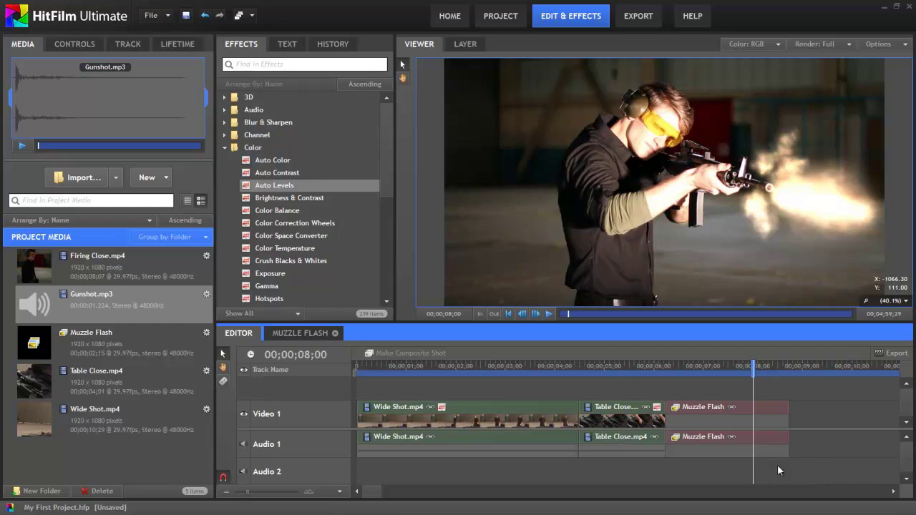
Step: Add Gunshot.mp3 to the Muzzle Flash composite shot as a layer starting at 00;00;01;23 and play it back
{"action": "left_click", "coordinate": [302, 332]}
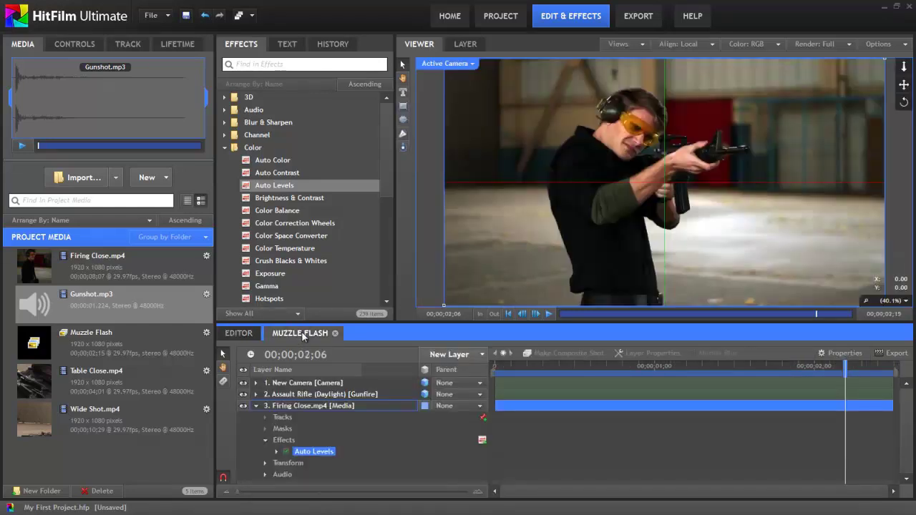
{"action": "left_click", "coordinate": [256, 405]}
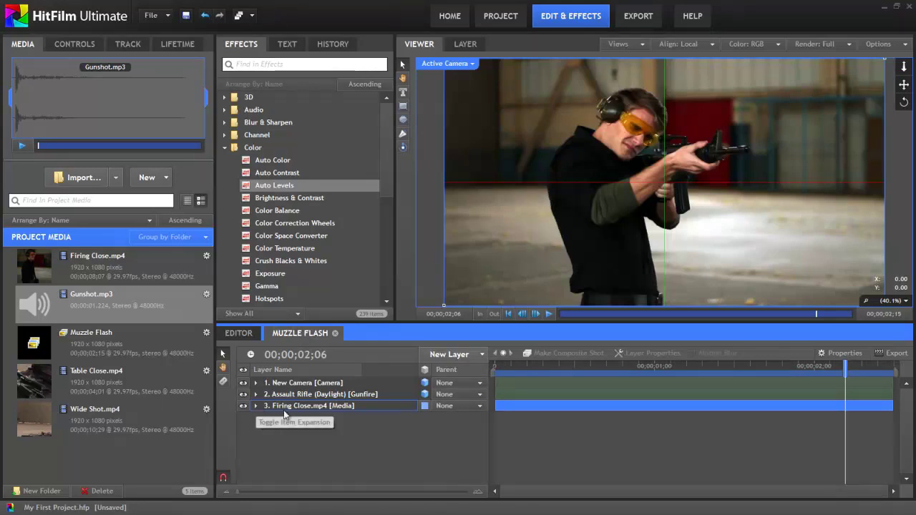
{"action": "left_click_drag", "start_coordinate": [847, 365], "coordinate": [777, 365]}
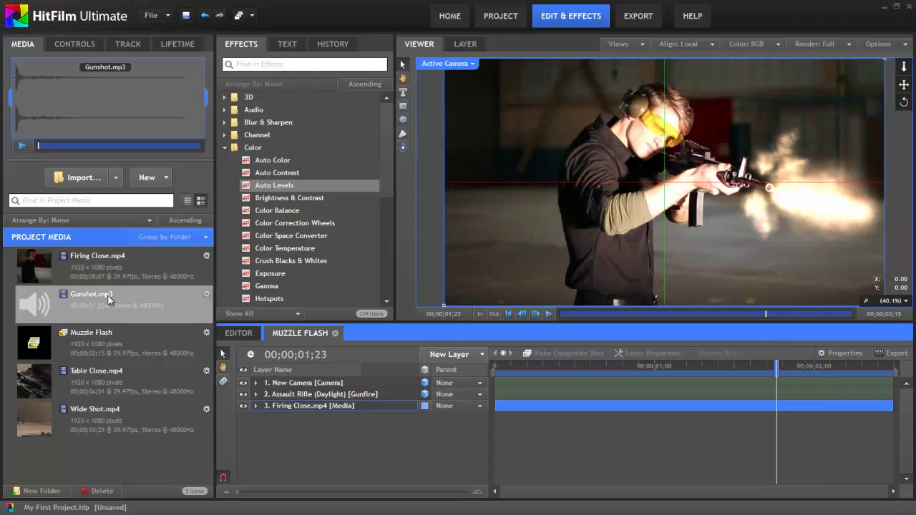
{"action": "left_click_drag", "start_coordinate": [32, 306], "coordinate": [779, 423]}
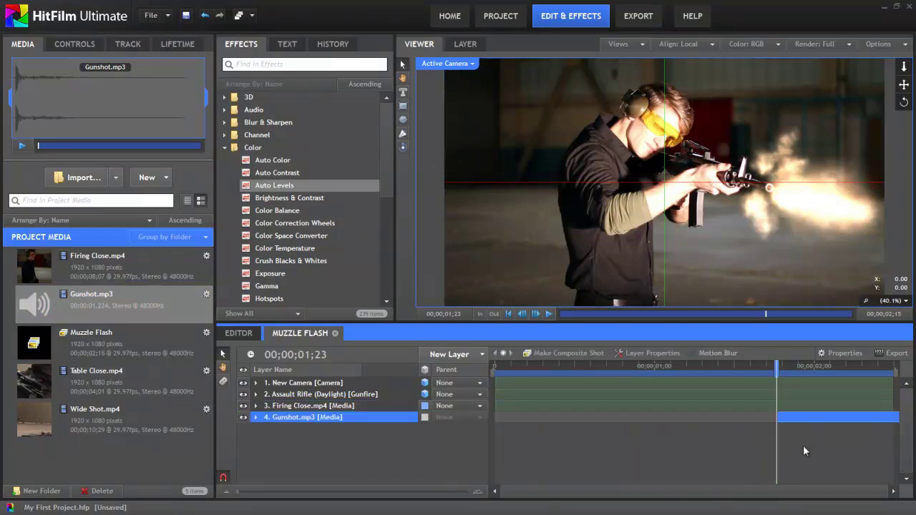
{"action": "left_click", "coordinate": [549, 313]}
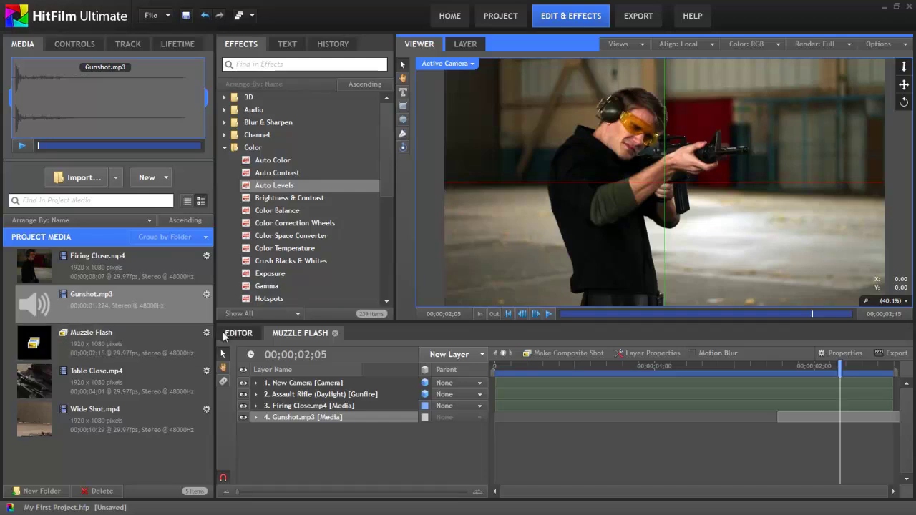
Step: Play back the Editor timeline from 00;00;06;27 to check the gunshot sound in the Muzzle Flash shot
{"action": "left_click", "coordinate": [239, 333]}
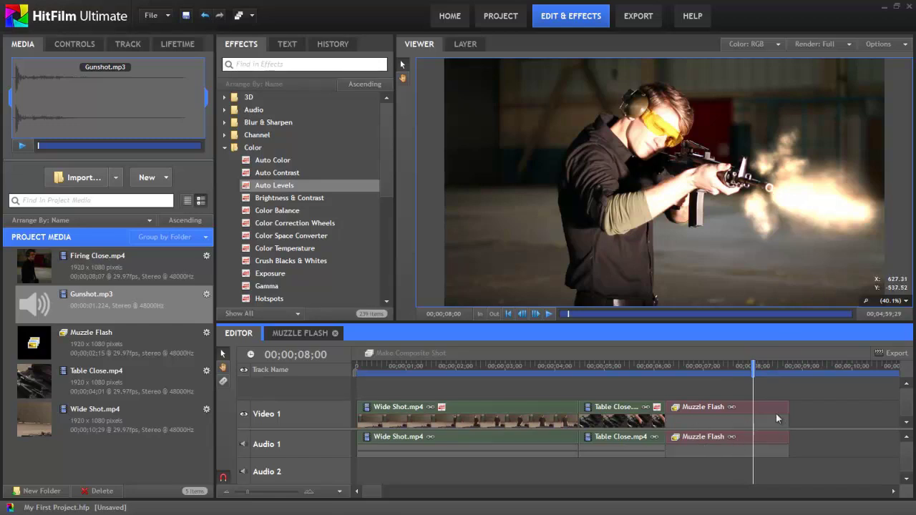
{"action": "left_click", "coordinate": [700, 366]}
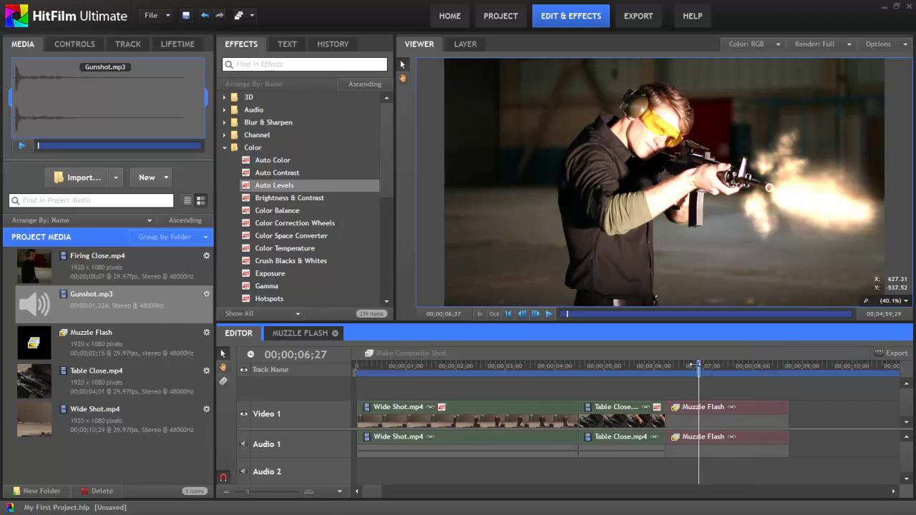
{"action": "left_click", "coordinate": [547, 312]}
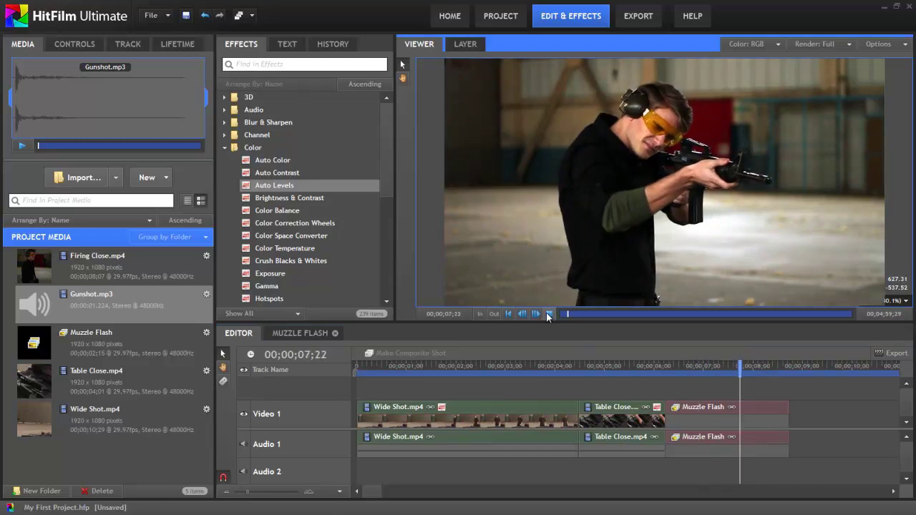
{"action": "left_click", "coordinate": [549, 313]}
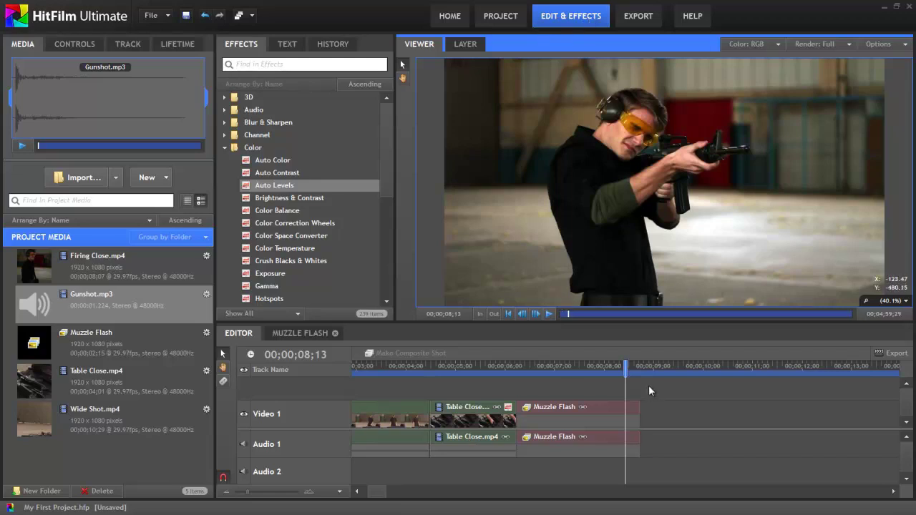
Step: Save the project with the gunshot sound added
{"action": "left_click", "coordinate": [374, 493]}
{"action": "left_click", "coordinate": [151, 15]}
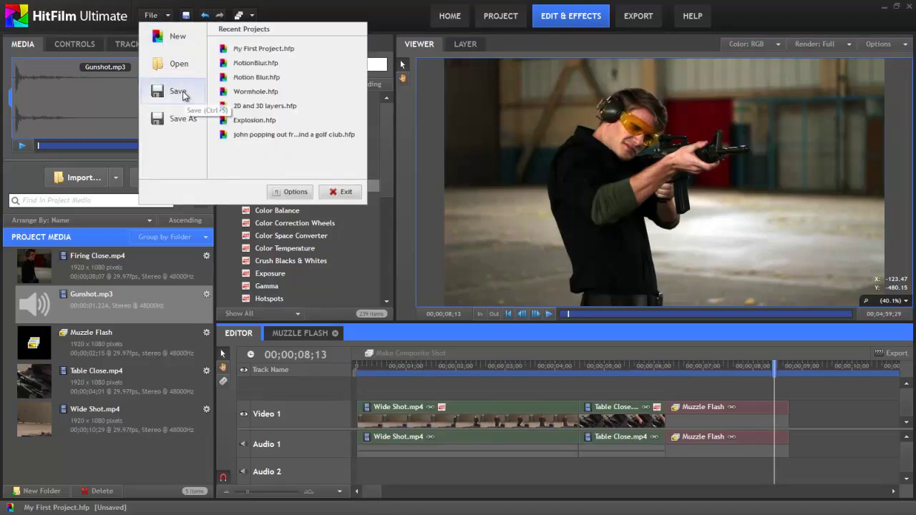
{"action": "left_click", "coordinate": [183, 91]}
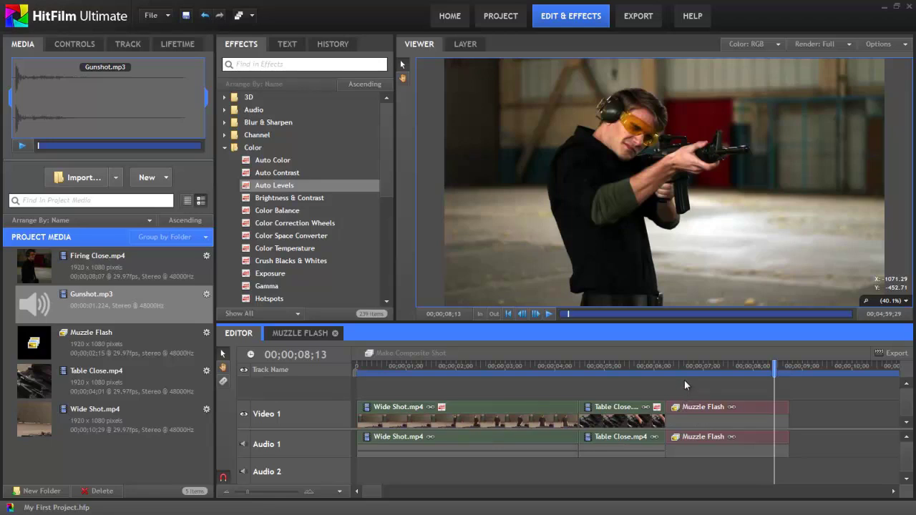
Step: Open the export settings and choose Editor as the timeline and Content Area as the export area
{"action": "left_click", "coordinate": [638, 20]}
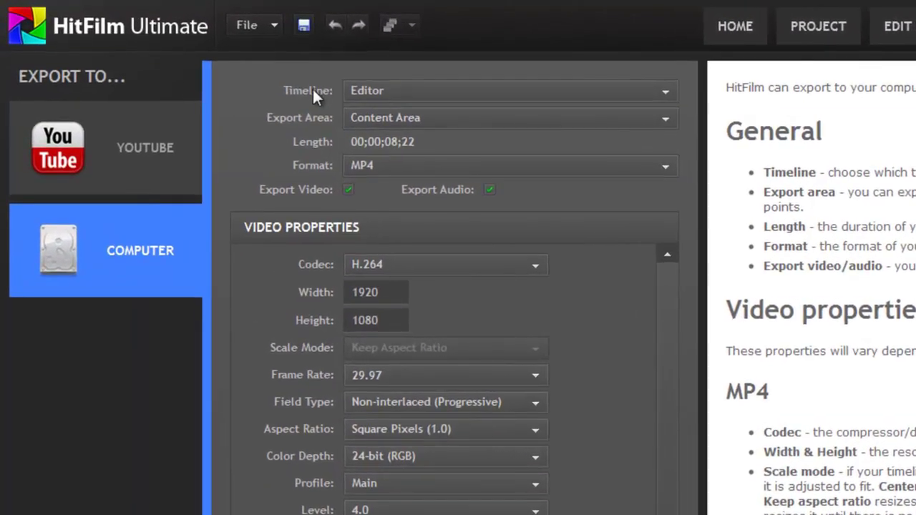
{"action": "left_click", "coordinate": [667, 91]}
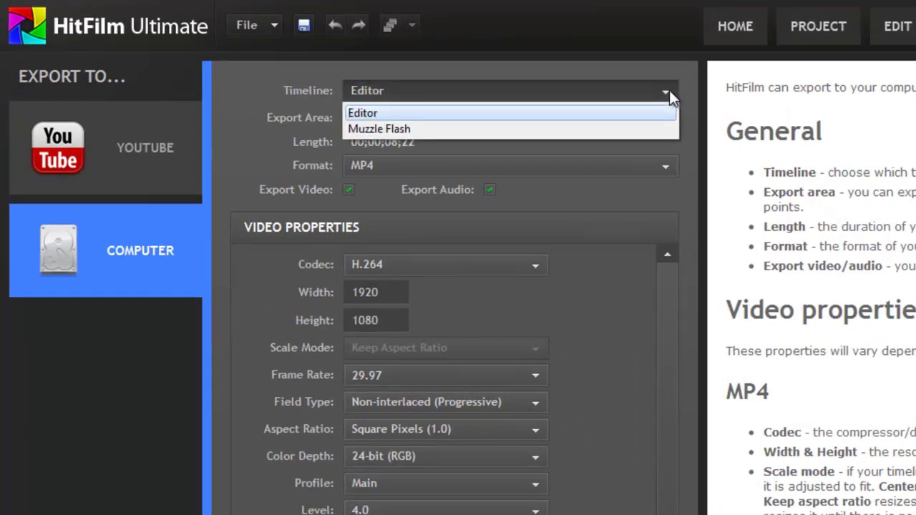
{"action": "left_click", "coordinate": [403, 117]}
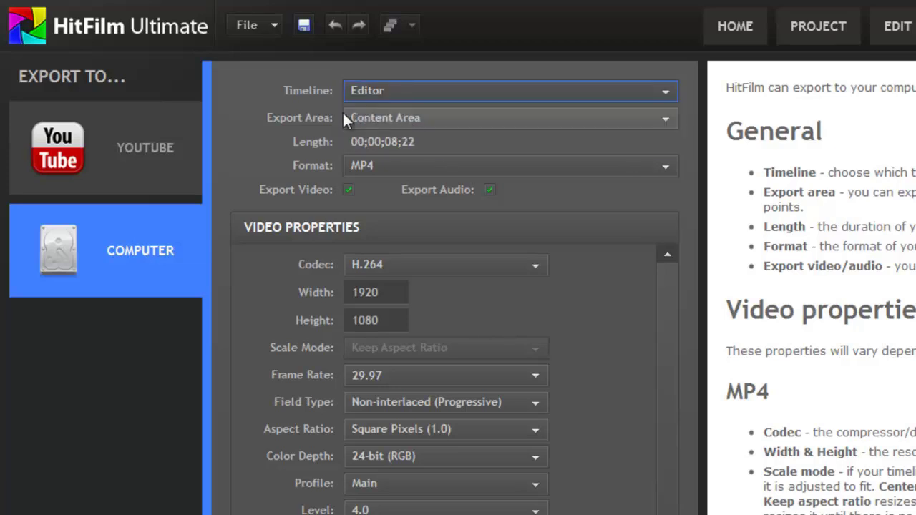
{"action": "left_click", "coordinate": [663, 119]}
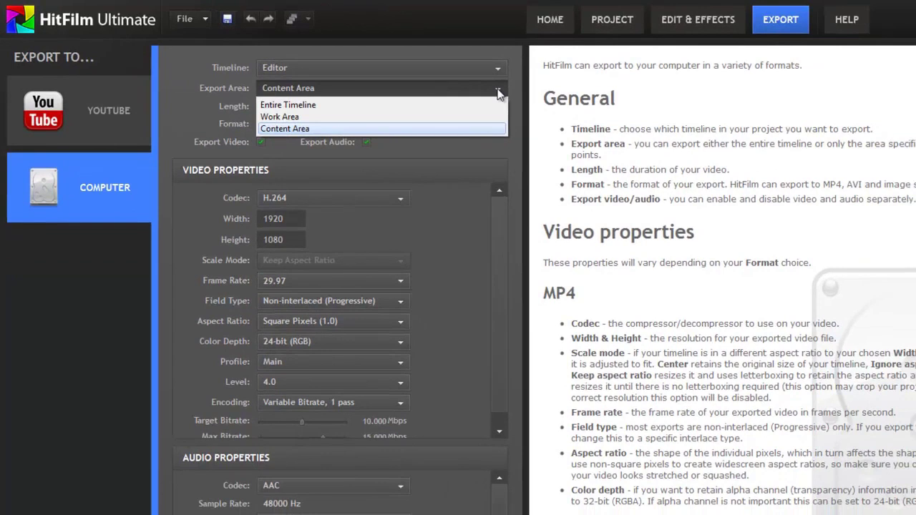
{"action": "left_click", "coordinate": [272, 127]}
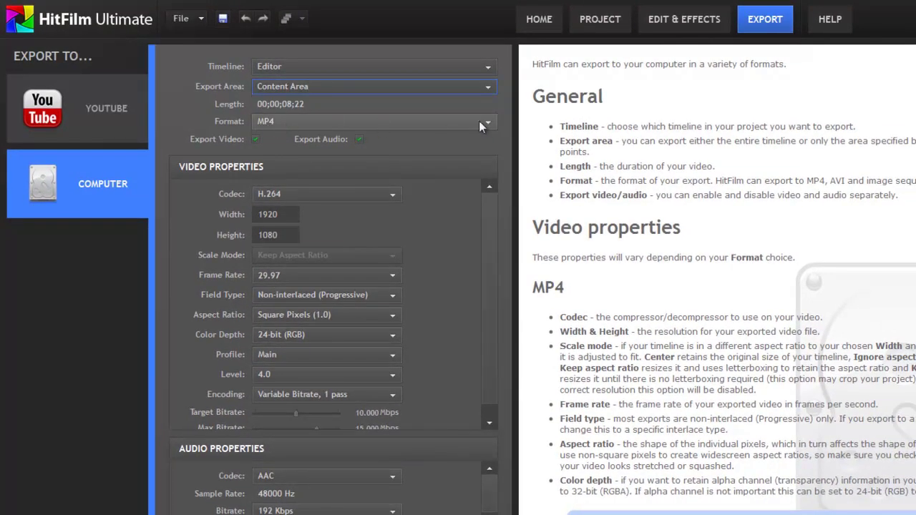
Step: Switch the export format to AVI and return it to MP4
{"action": "left_click", "coordinate": [481, 126]}
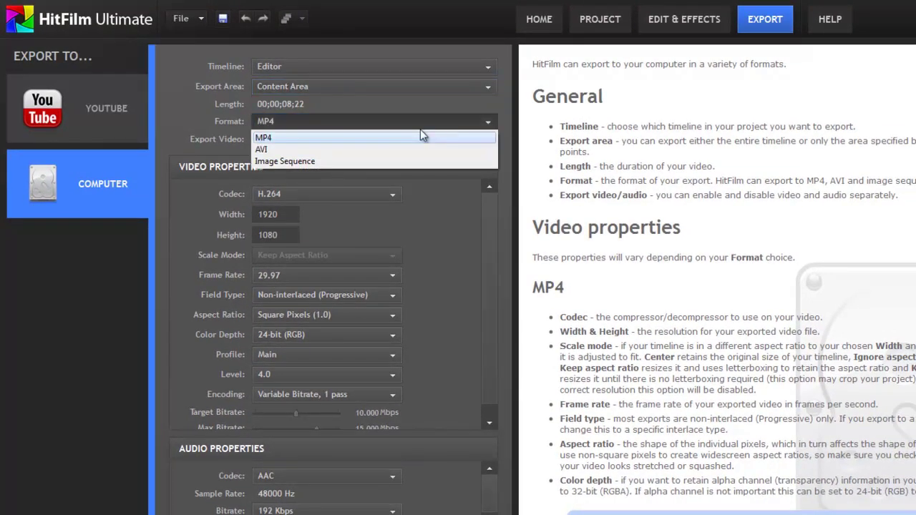
{"action": "left_click", "coordinate": [289, 149]}
{"action": "left_click", "coordinate": [479, 124]}
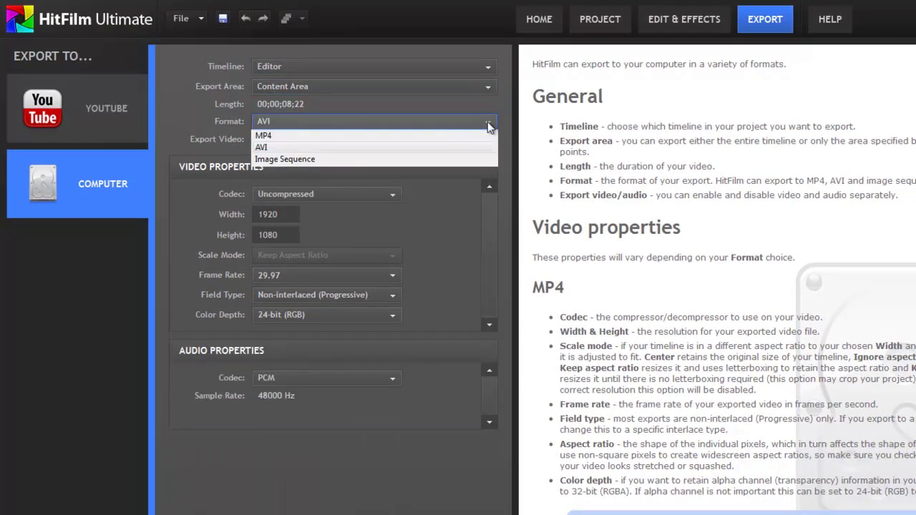
{"action": "left_click", "coordinate": [392, 137]}
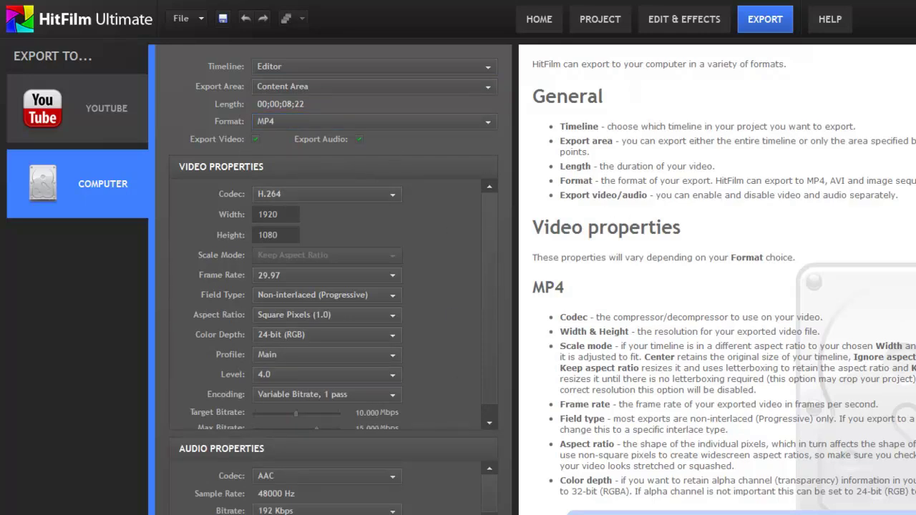
Step: Review the MP4 export properties and the YouTube export options, and return to the Computer export settings
{"action": "scroll", "coordinate": [716, 279], "scroll_direction": "down", "scroll_amount": 10}
{"action": "scroll", "coordinate": [716, 279], "scroll_direction": "up", "scroll_amount": 3}
{"action": "scroll", "coordinate": [580, 322], "scroll_direction": "up", "scroll_amount": 10}
{"action": "left_click", "coordinate": [96, 119]}
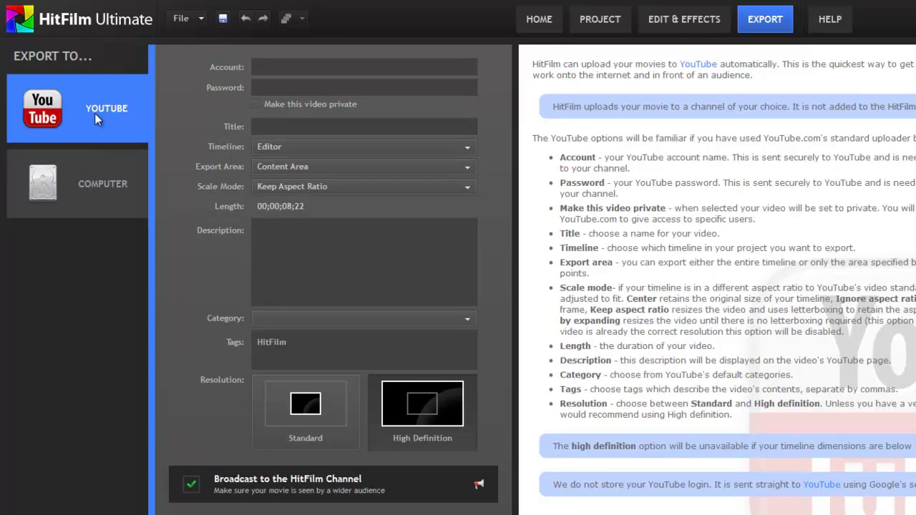
{"action": "left_click", "coordinate": [93, 184]}
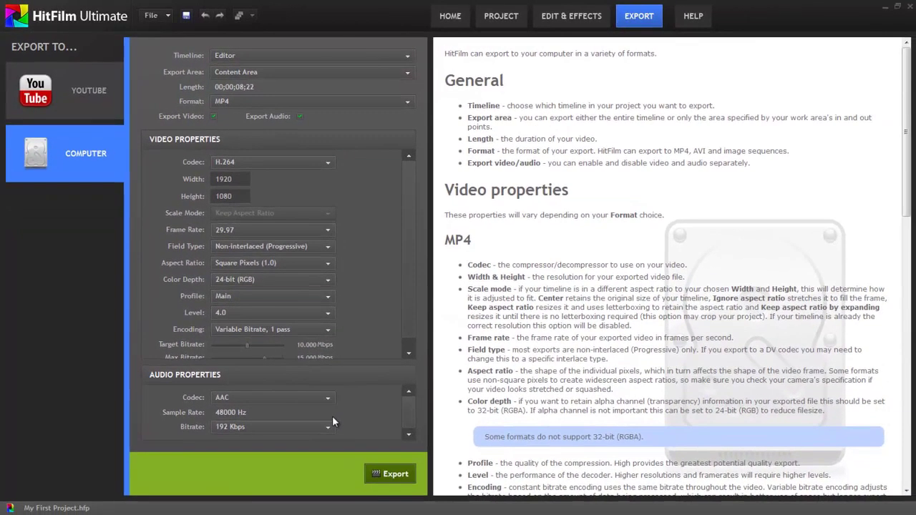
Step: Export the movie as an MP4 named First Video in the Videos library and play the finished file
{"action": "left_click", "coordinate": [390, 474]}
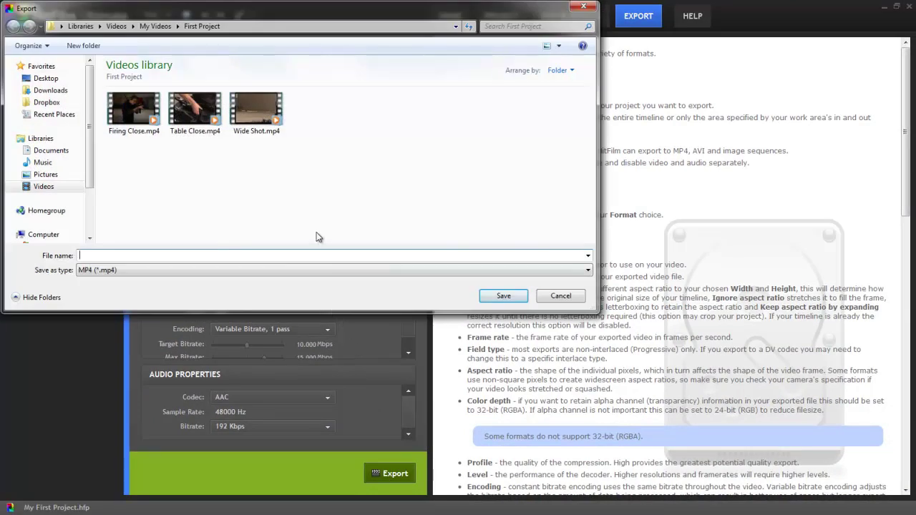
{"action": "type", "text": "First Video"}
{"action": "left_click", "coordinate": [60, 187]}
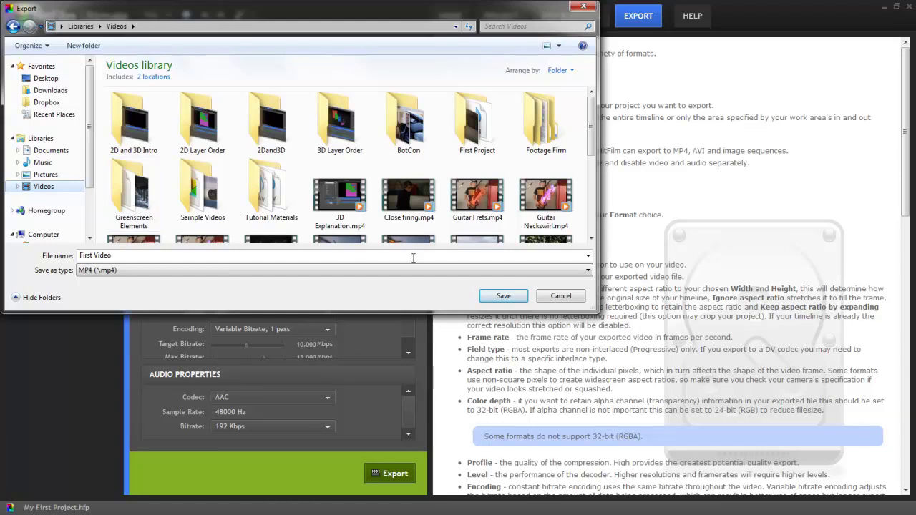
{"action": "left_click", "coordinate": [503, 298]}
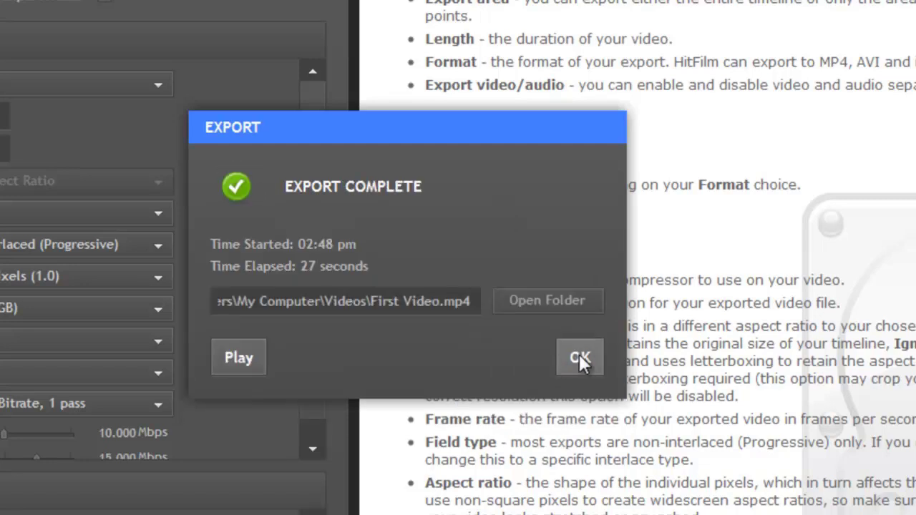
{"action": "left_click", "coordinate": [240, 356]}
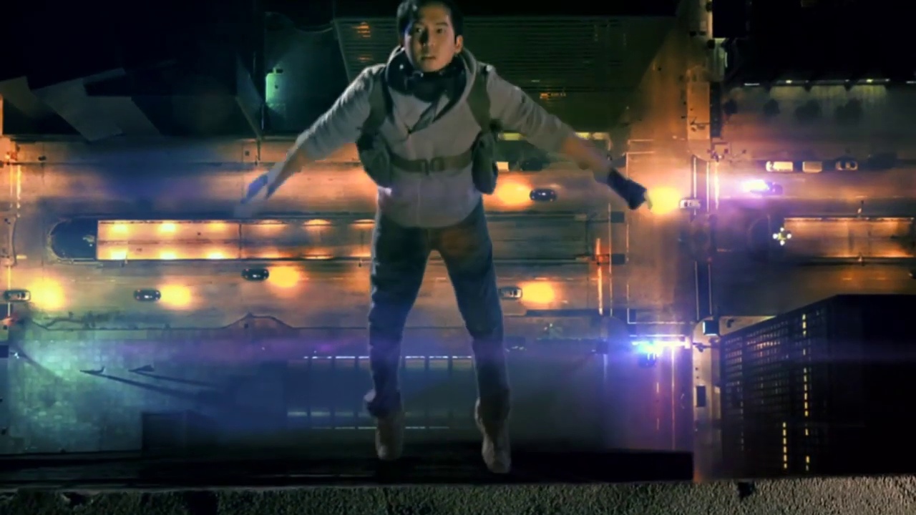